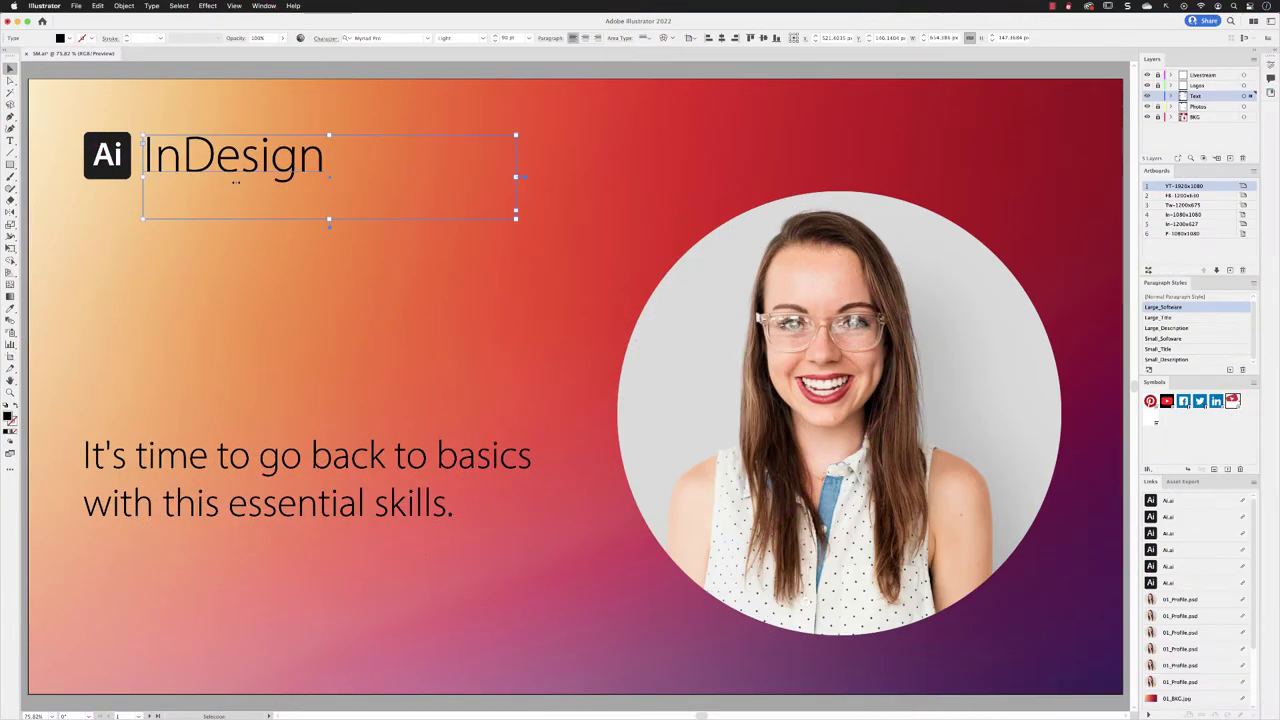
Step: Add a text area reading 'How to create drop shadows' below the InDesign heading, styled Large_Title
key(t)
drag(77, 246, 586, 425)
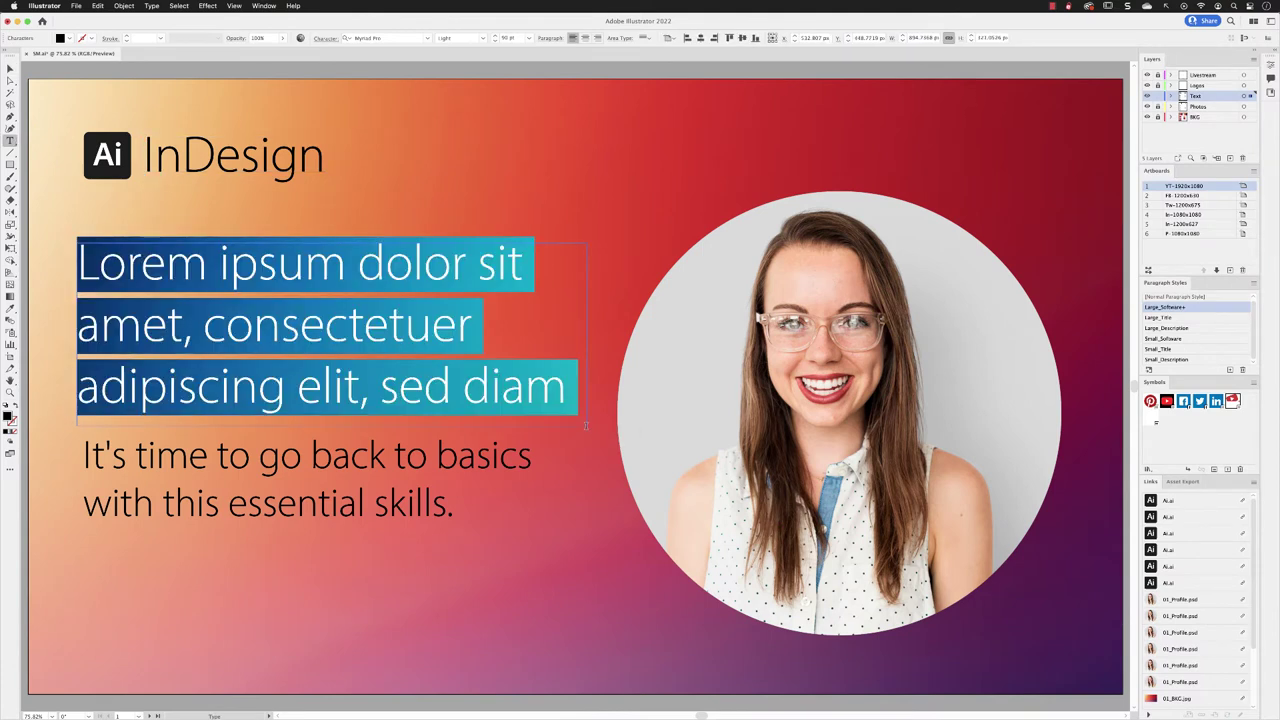
text(How to create d)
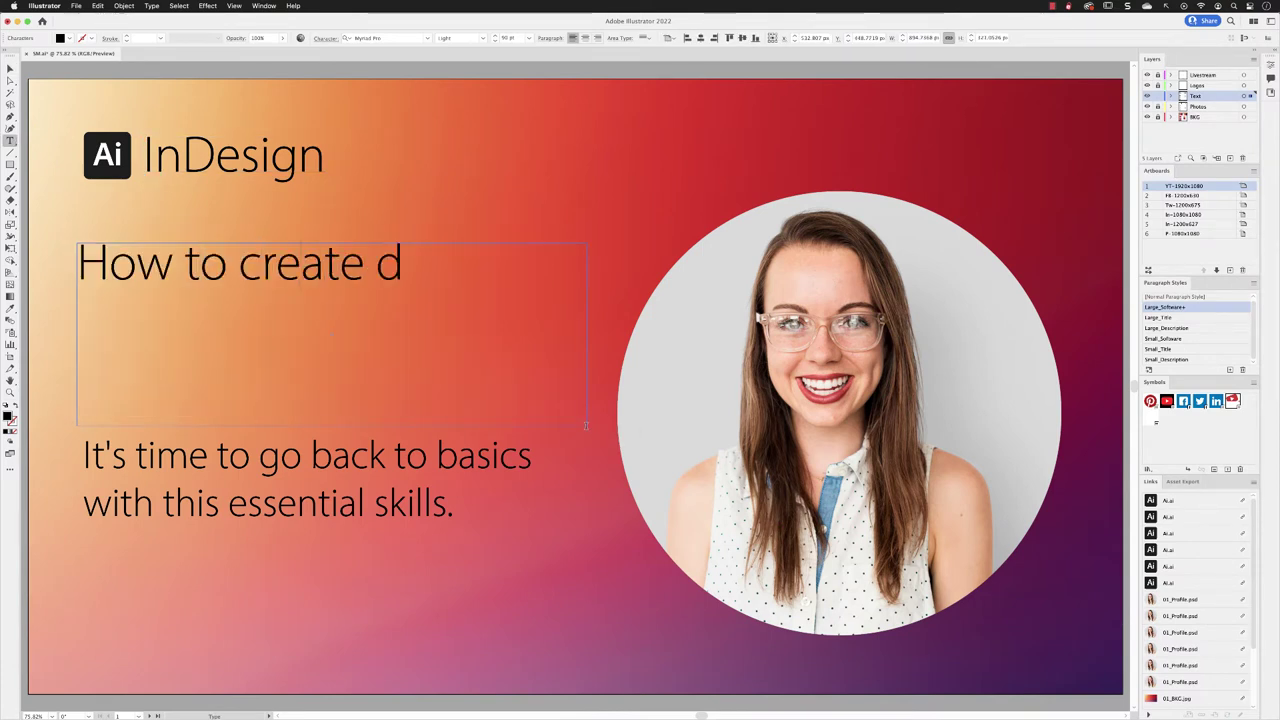
text(rop shadows)
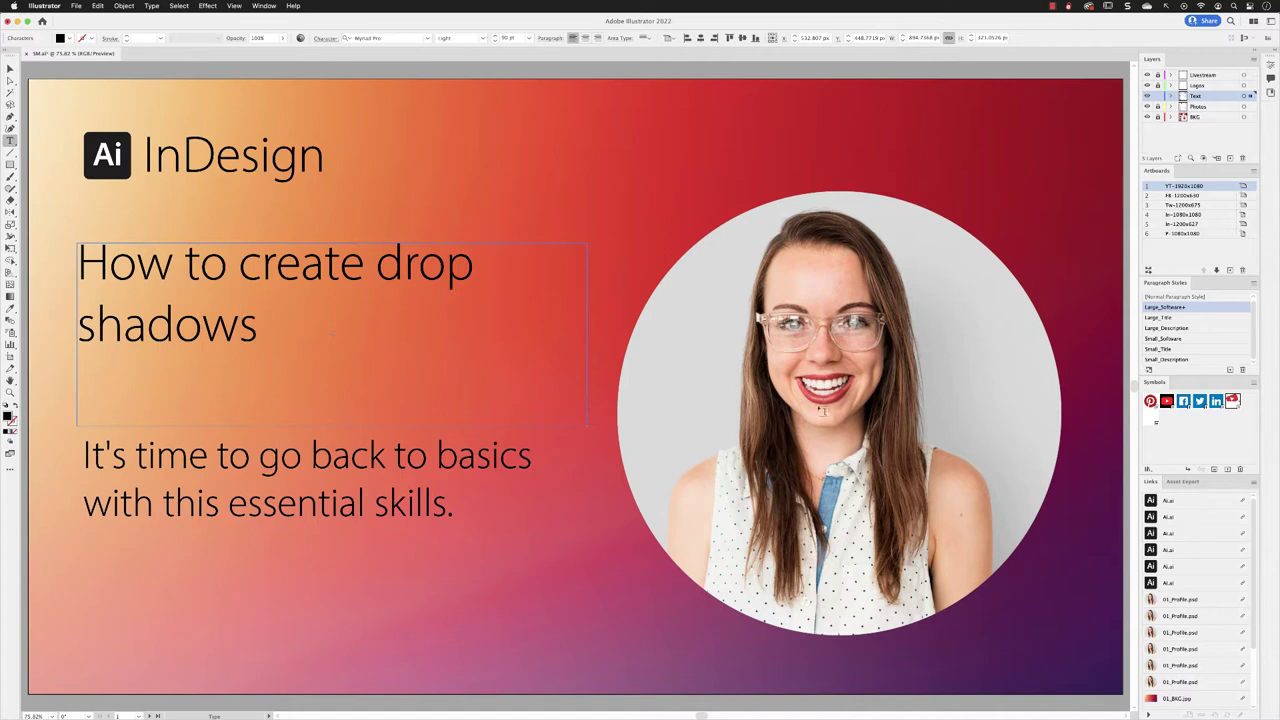
click(1167, 328)
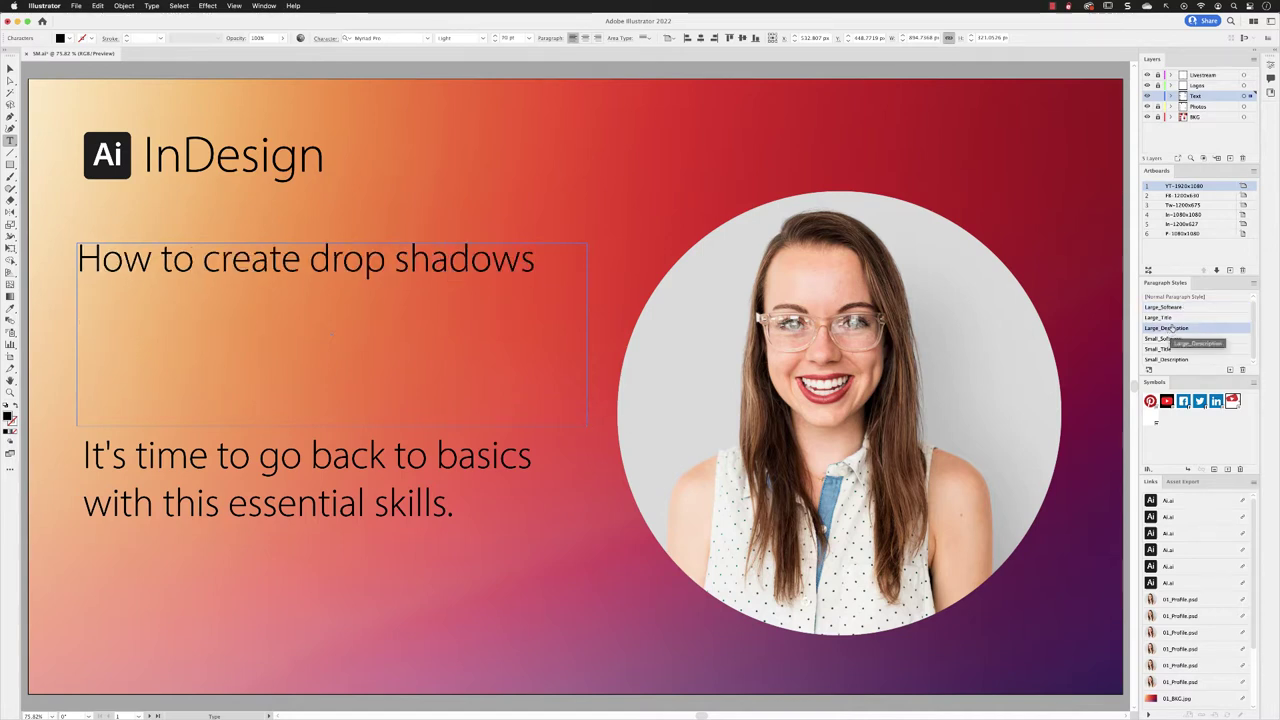
click(1157, 318)
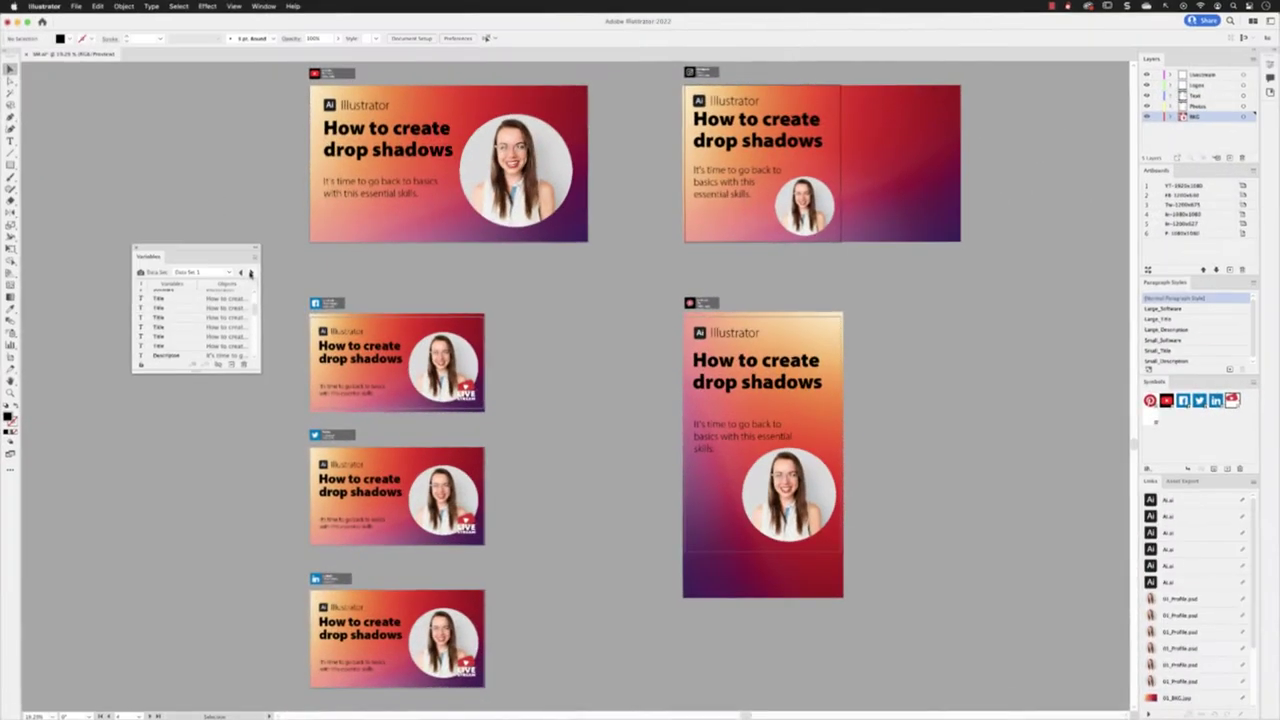
Step: Step through Data Sets 2 to 8 on all artboards, ending on the 'Create rollover buttons' post
click(250, 272)
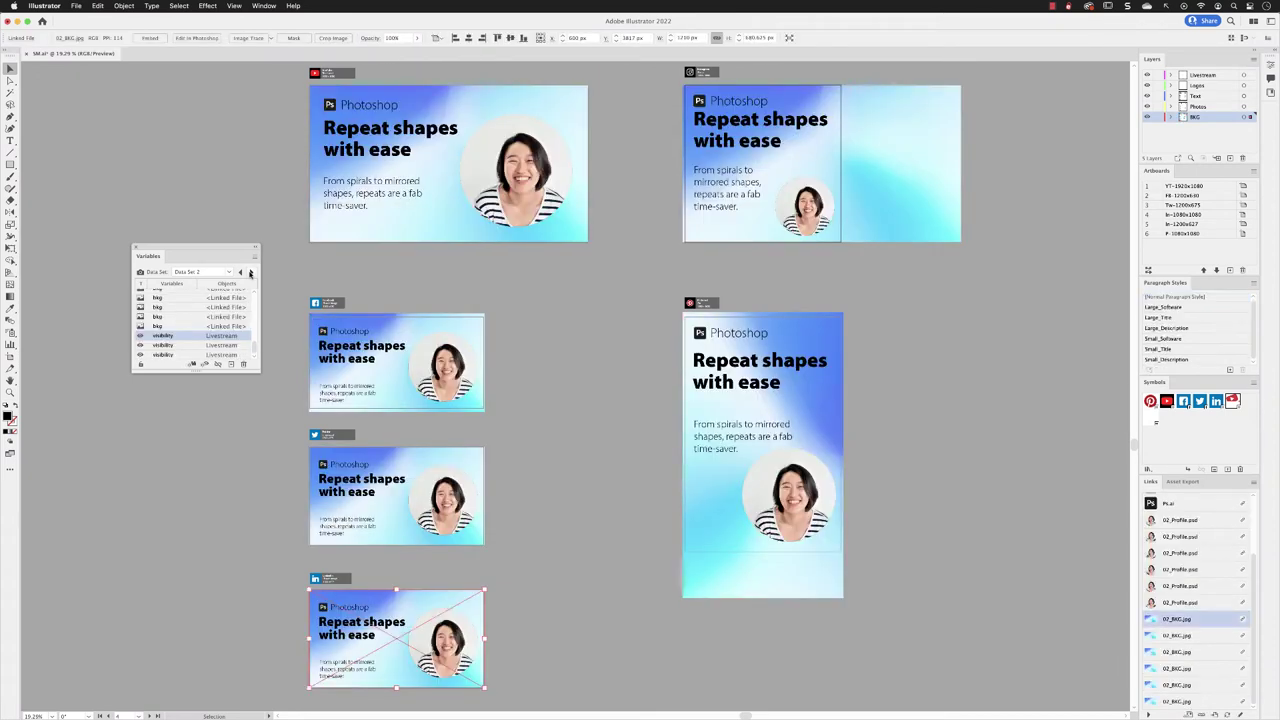
click(250, 272)
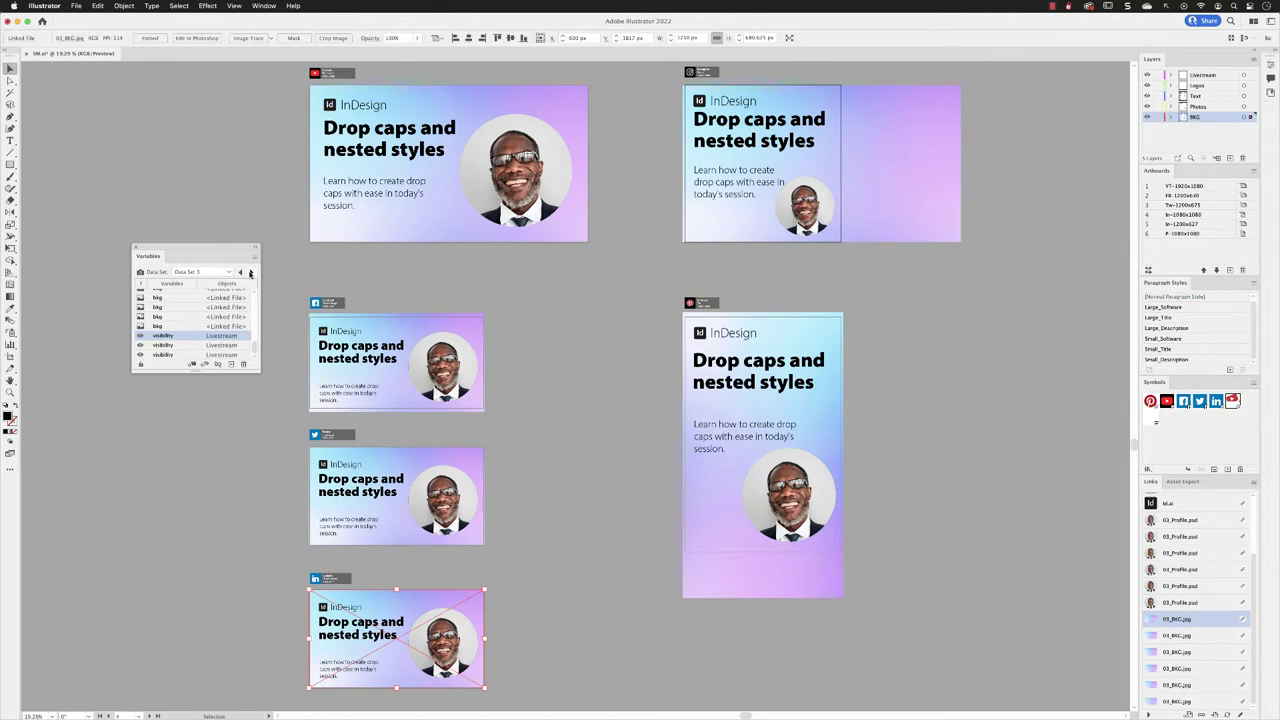
click(250, 272)
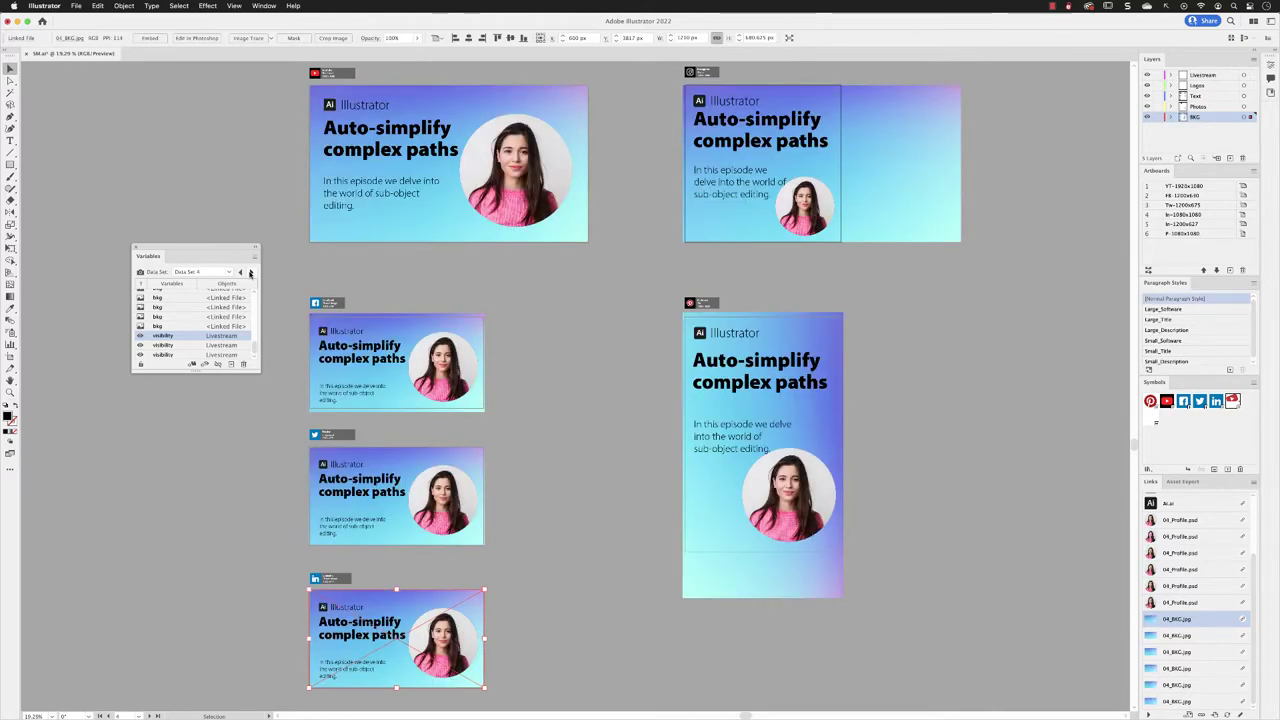
click(250, 272)
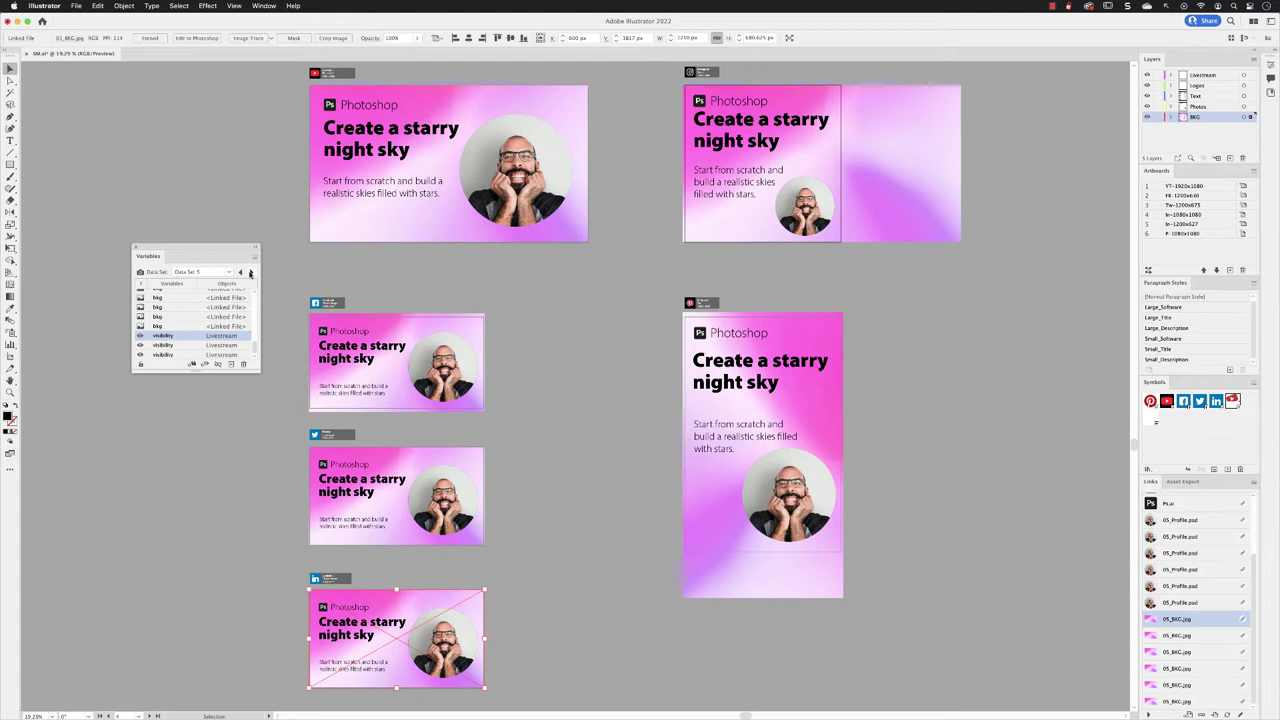
click(250, 272)
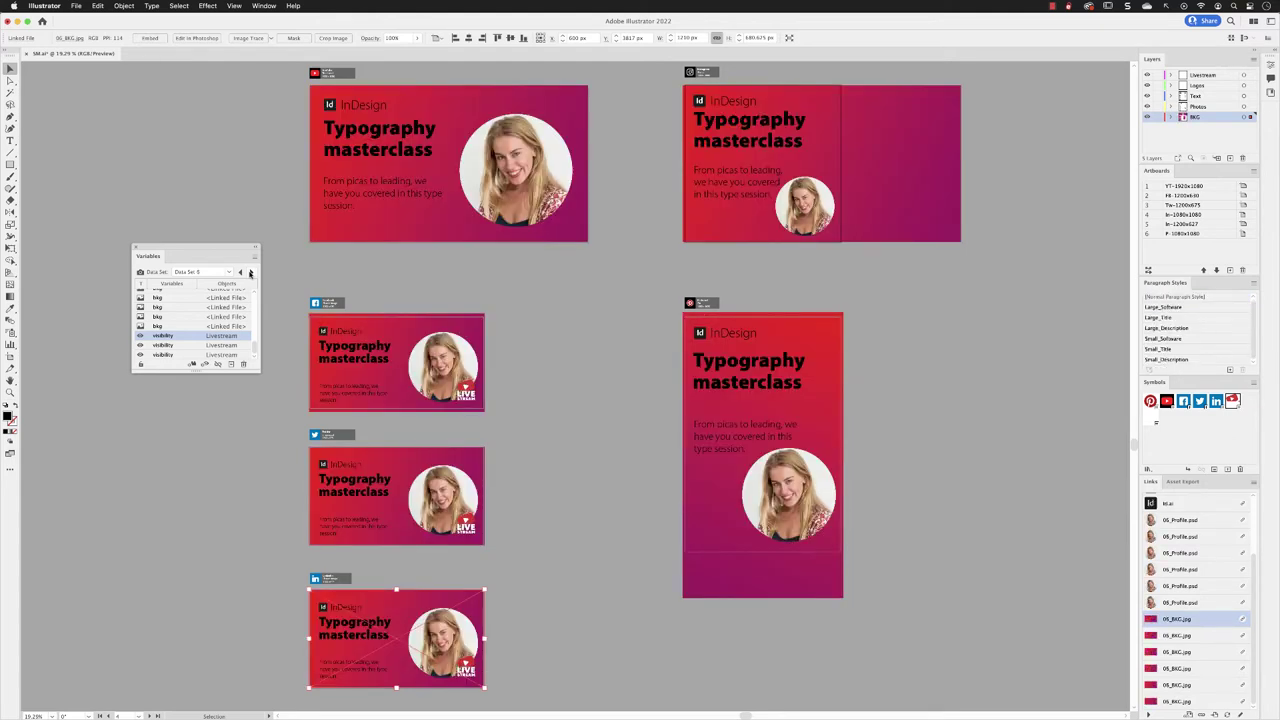
click(250, 272)
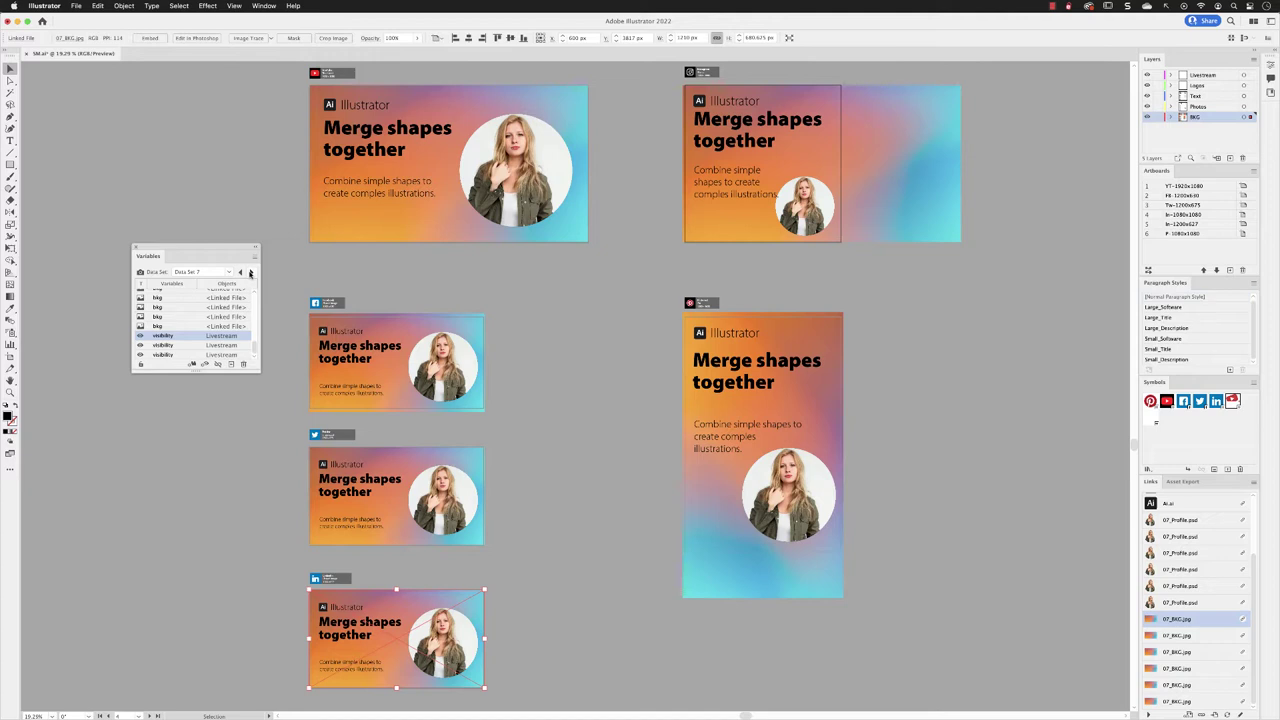
click(250, 272)
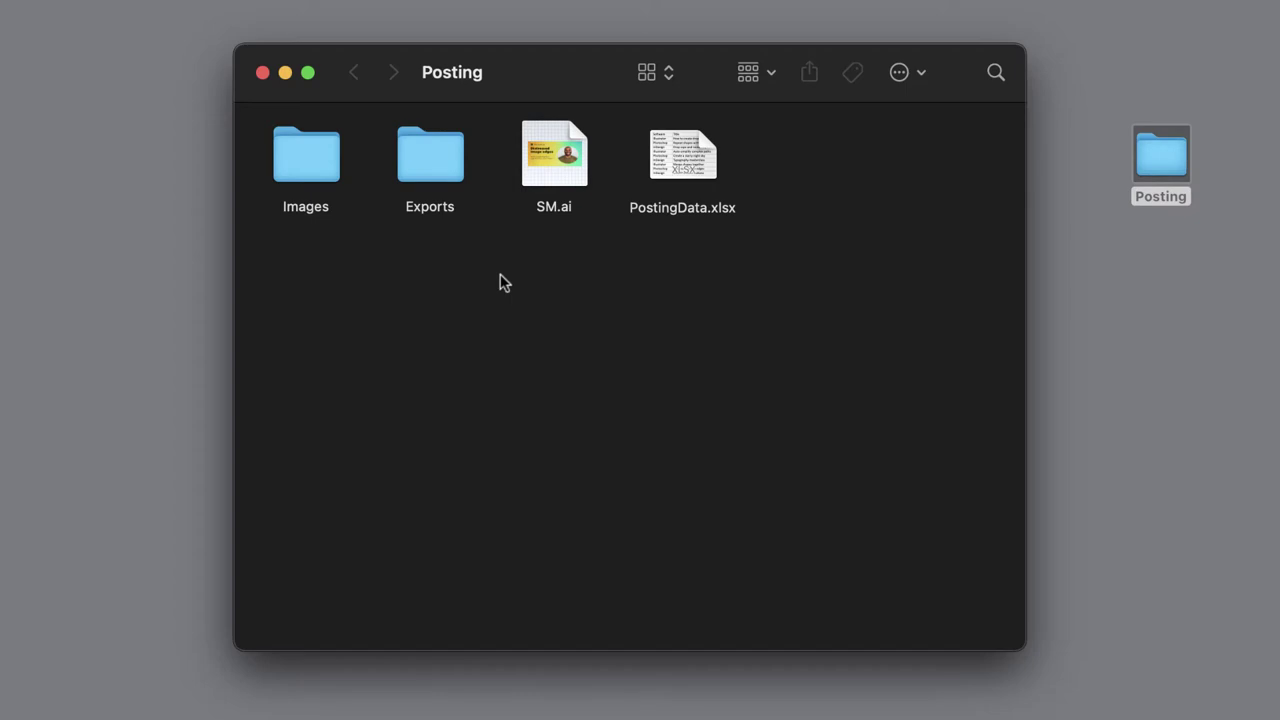
Step: Look inside the Images folder, then return to Posting and open PostingData.xlsx in Excel
double_click(298, 152)
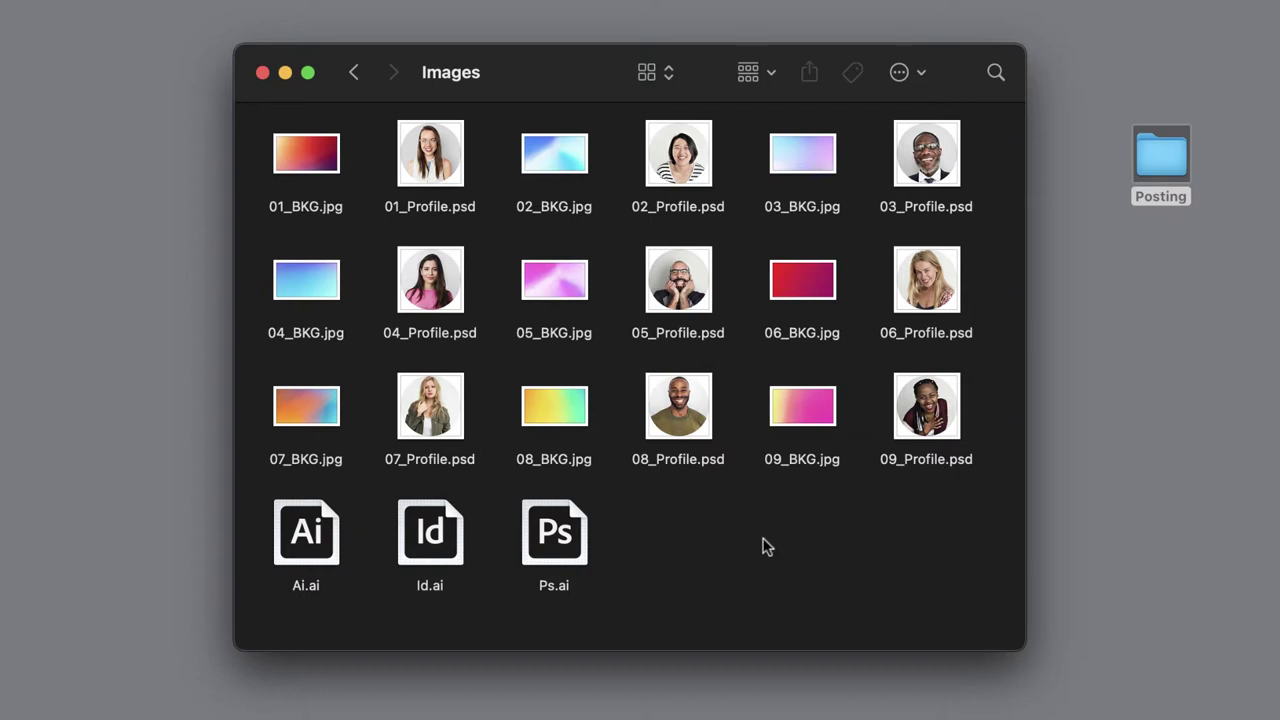
click(350, 74)
double_click(684, 160)
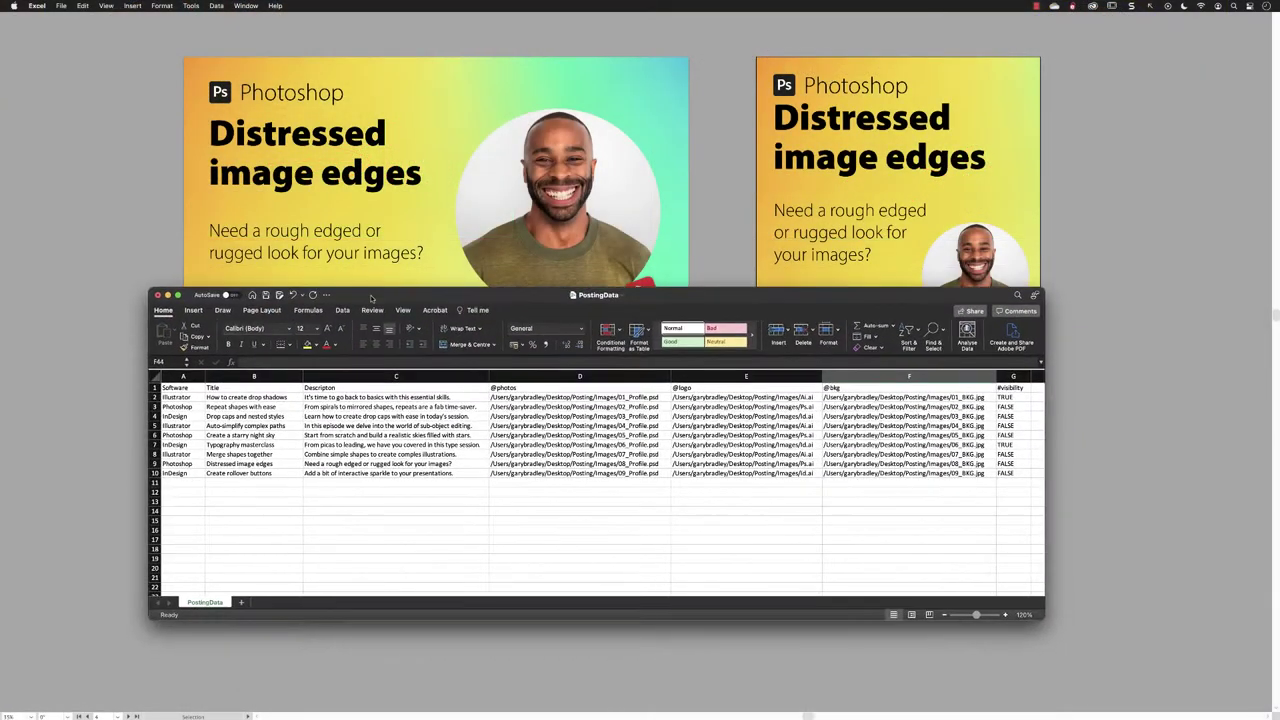
Step: Save the PostingData workbook as CSV UTF-8 (Comma-delimited) (.csv) in the Posting folder
drag(382, 247, 385, 242)
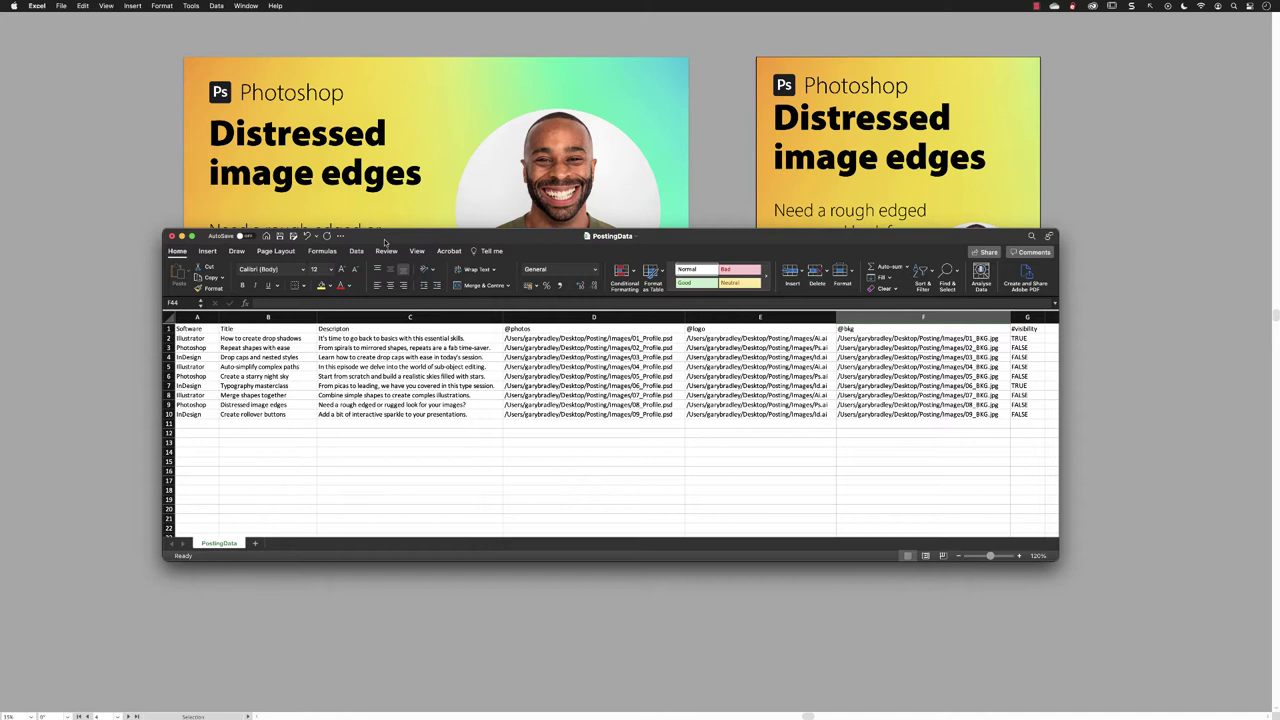
key(super+shift+s)
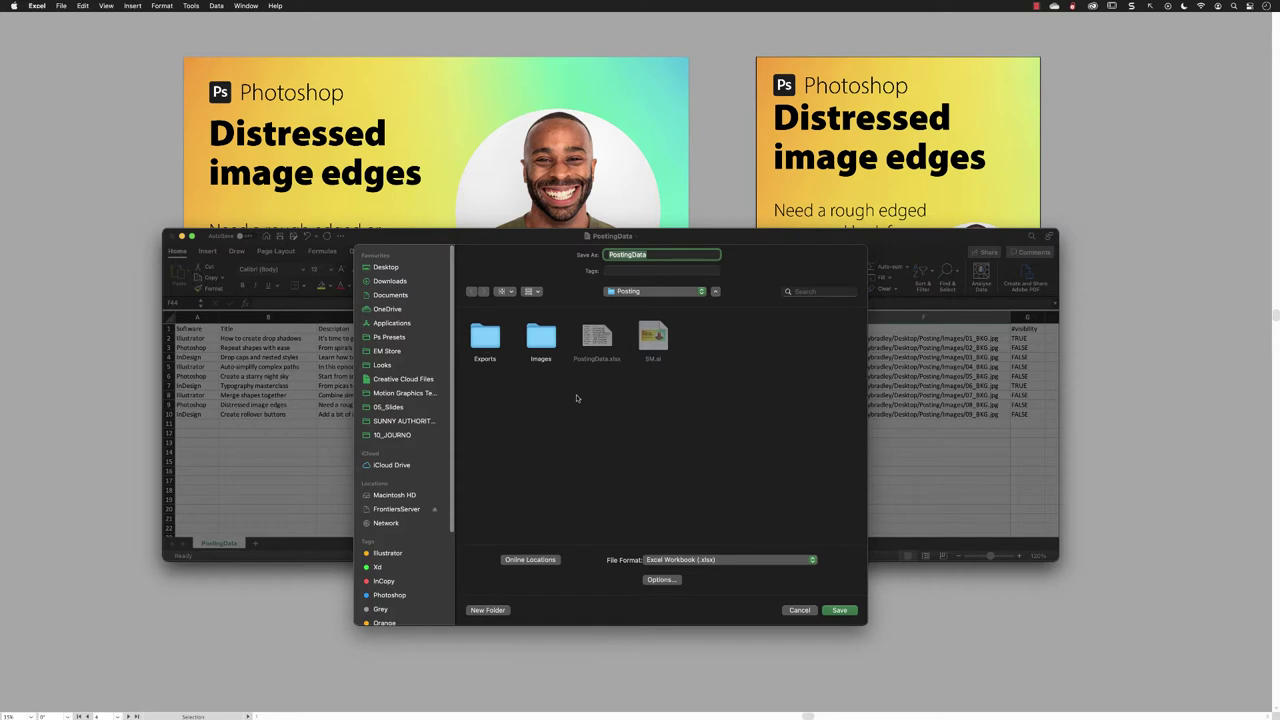
click(743, 562)
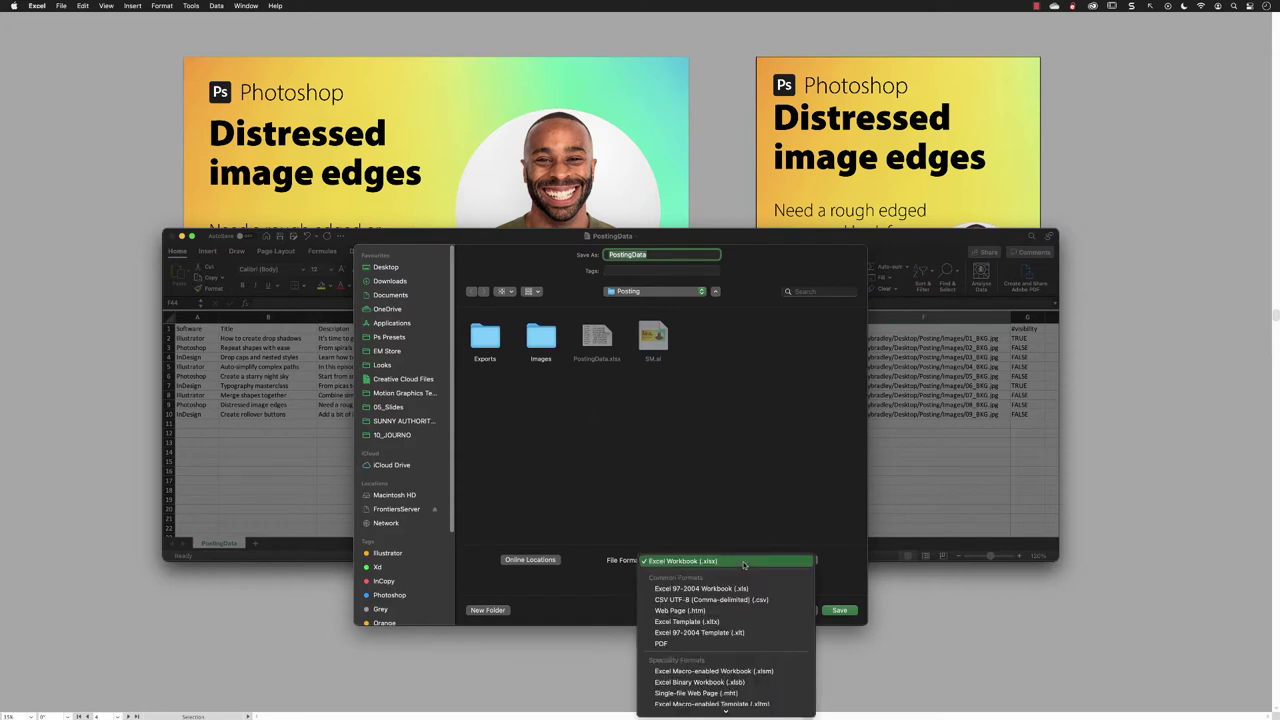
click(737, 600)
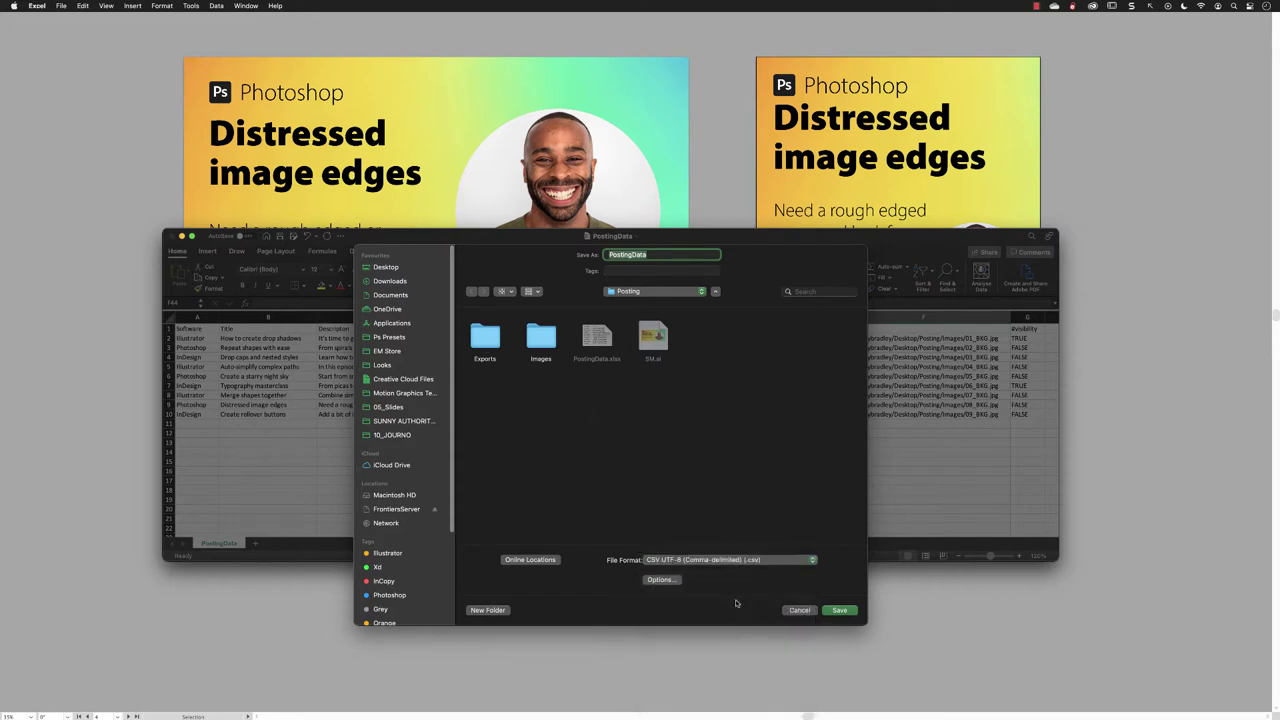
click(839, 610)
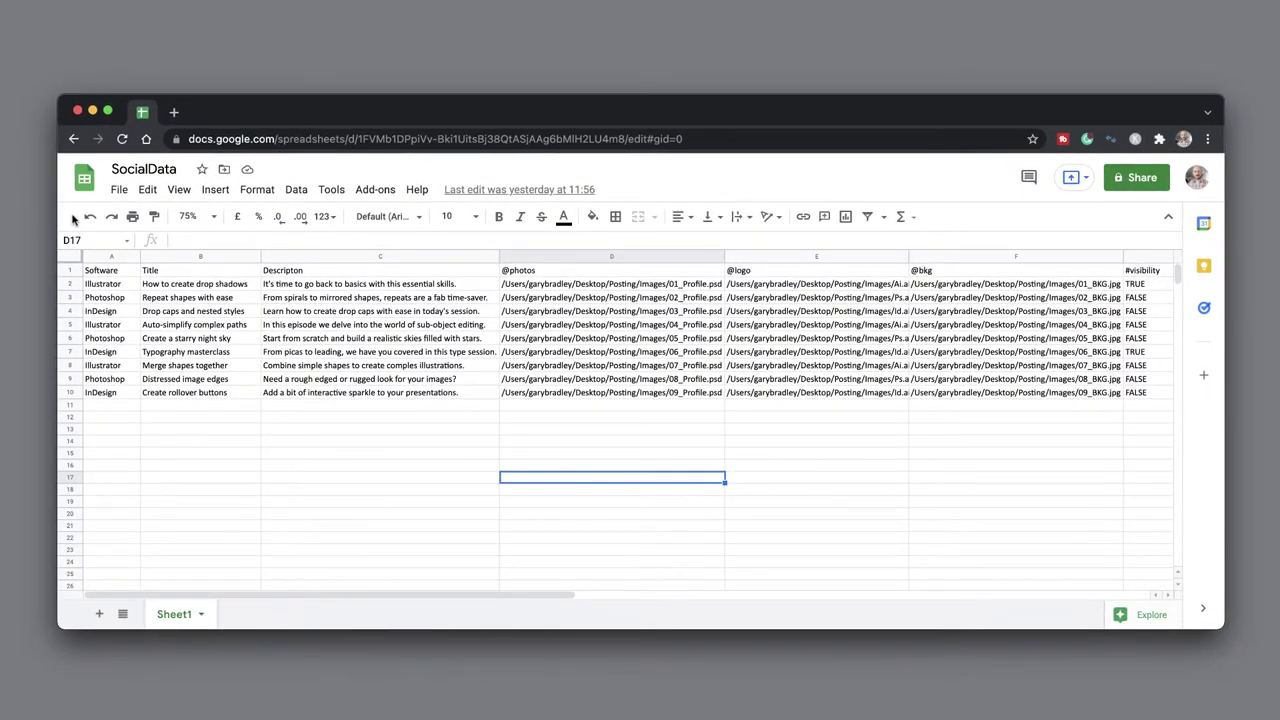
Step: Download the SocialData sheet via File > Download as Comma-separated values (.csv)
click(119, 189)
mouse_move(158, 390)
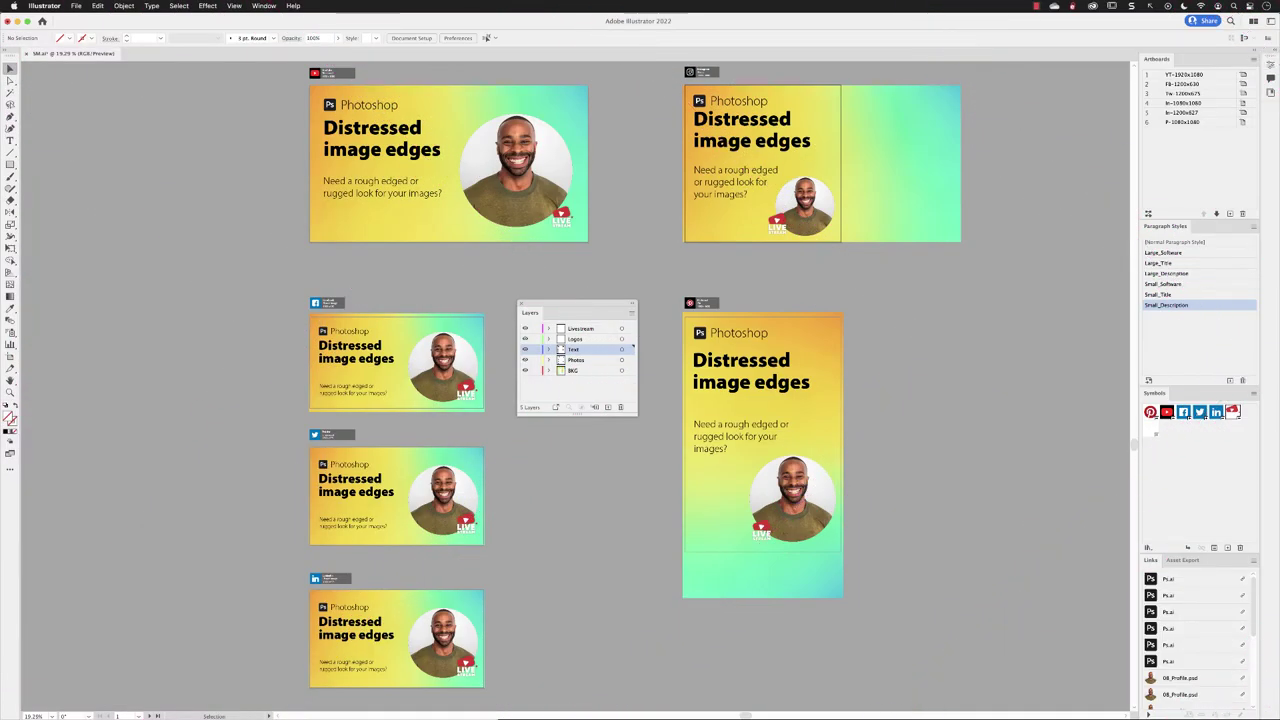
Step: Show the Variables panel and import PostingData.csv as the variable data source
click(266, 6)
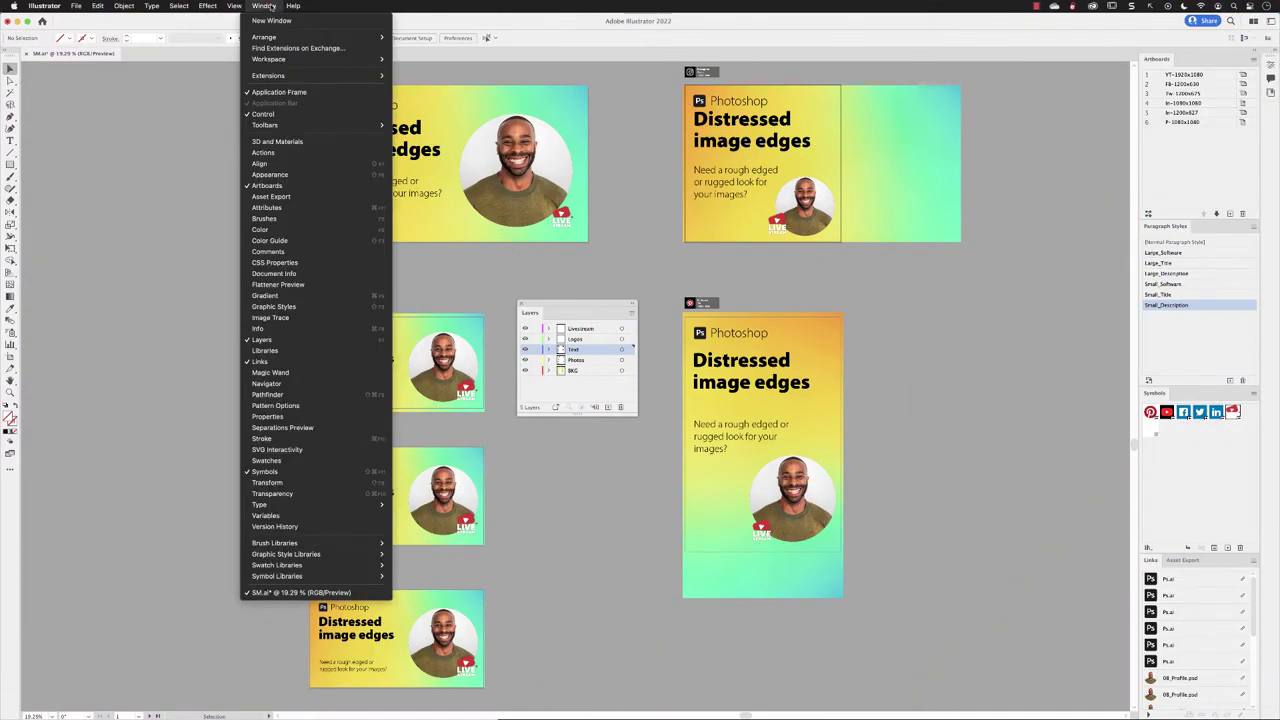
click(339, 516)
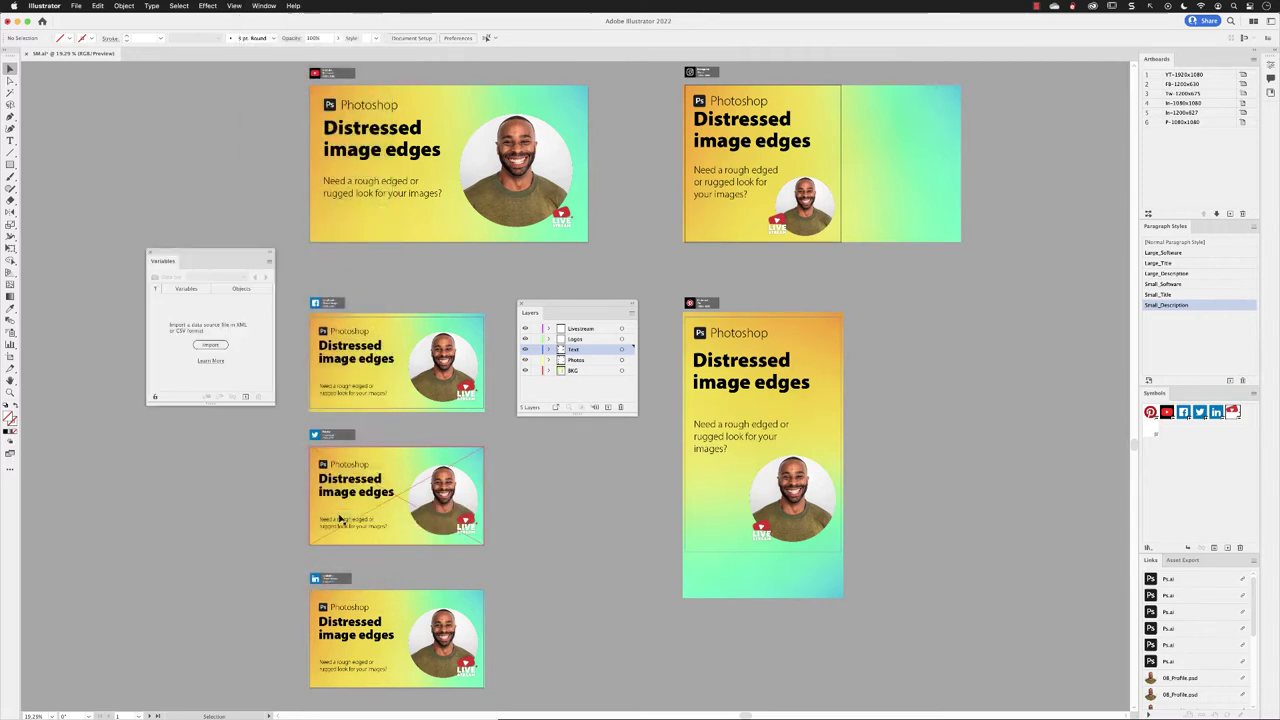
click(210, 345)
click(644, 166)
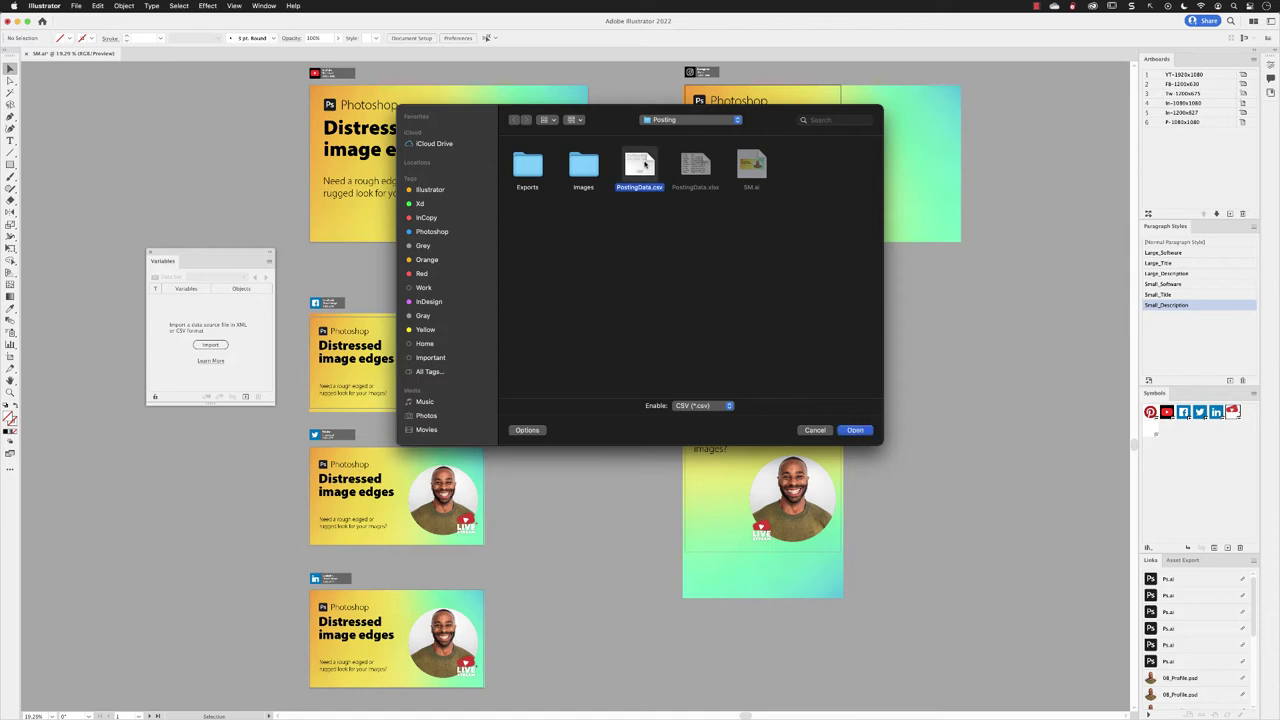
click(850, 430)
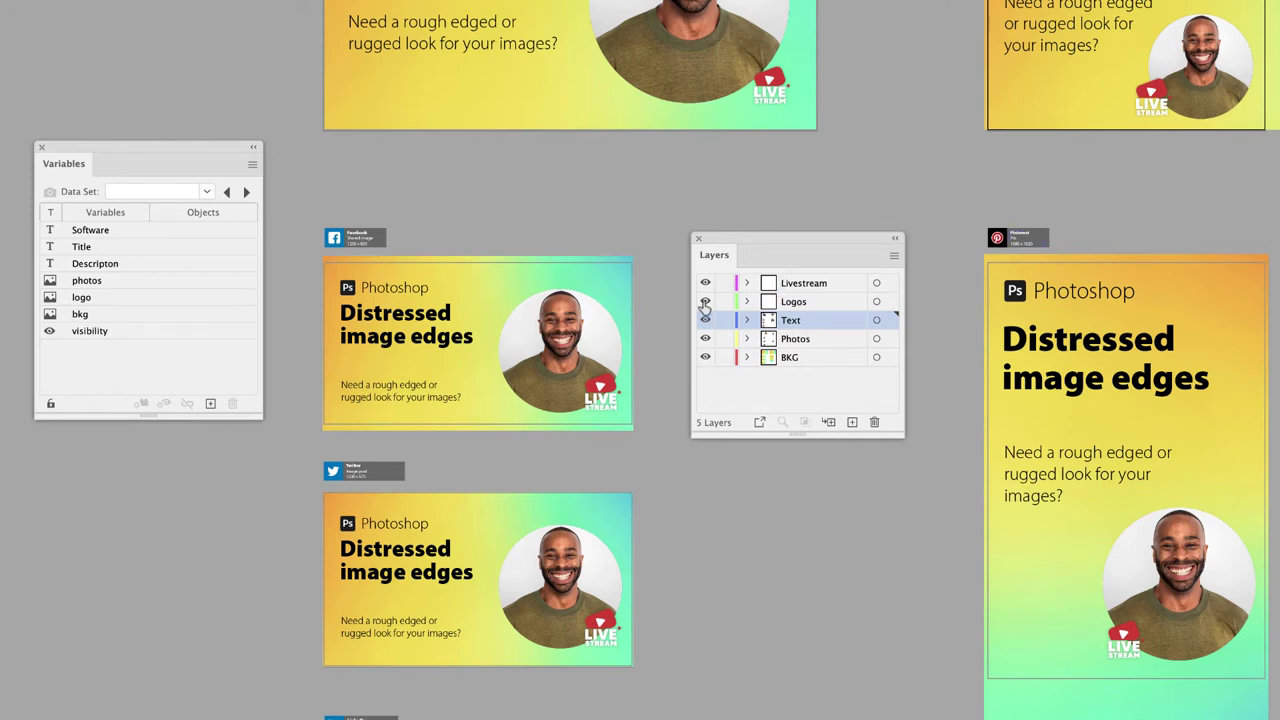
Step: Select all badges on the Livestream layer and save them as the selection 'Livestream'
drag(705, 301, 705, 365)
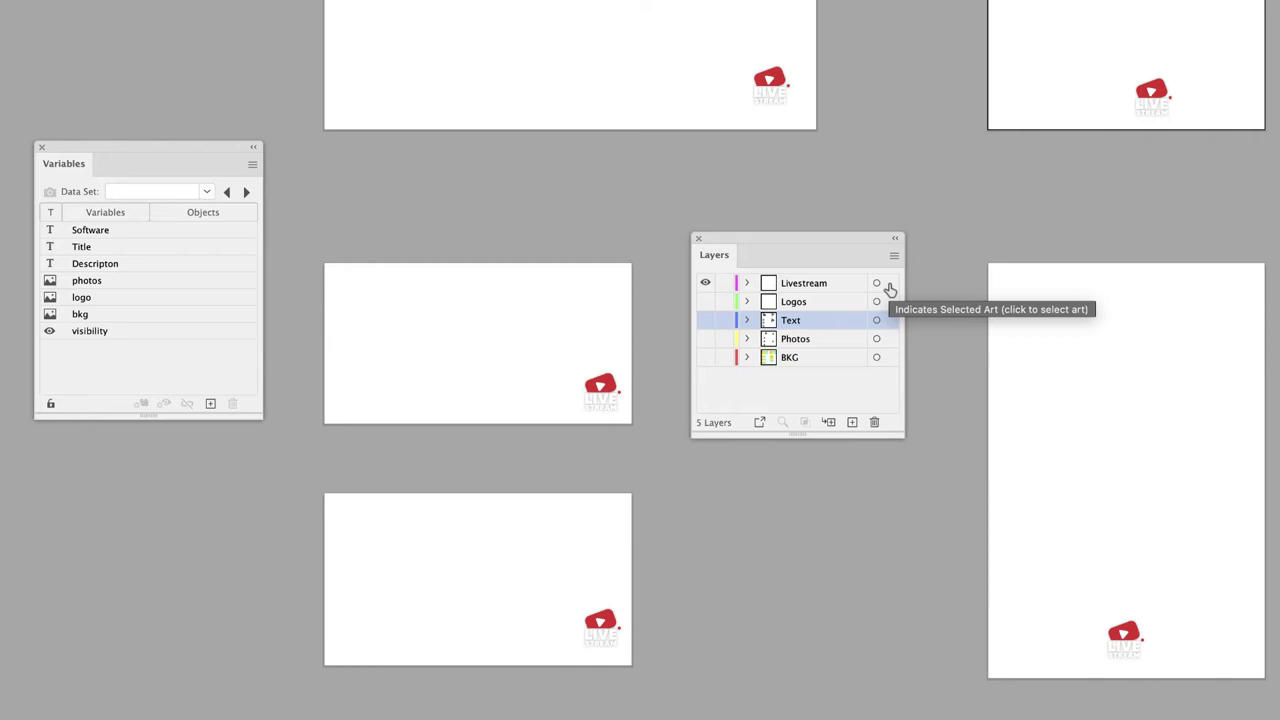
click(889, 284)
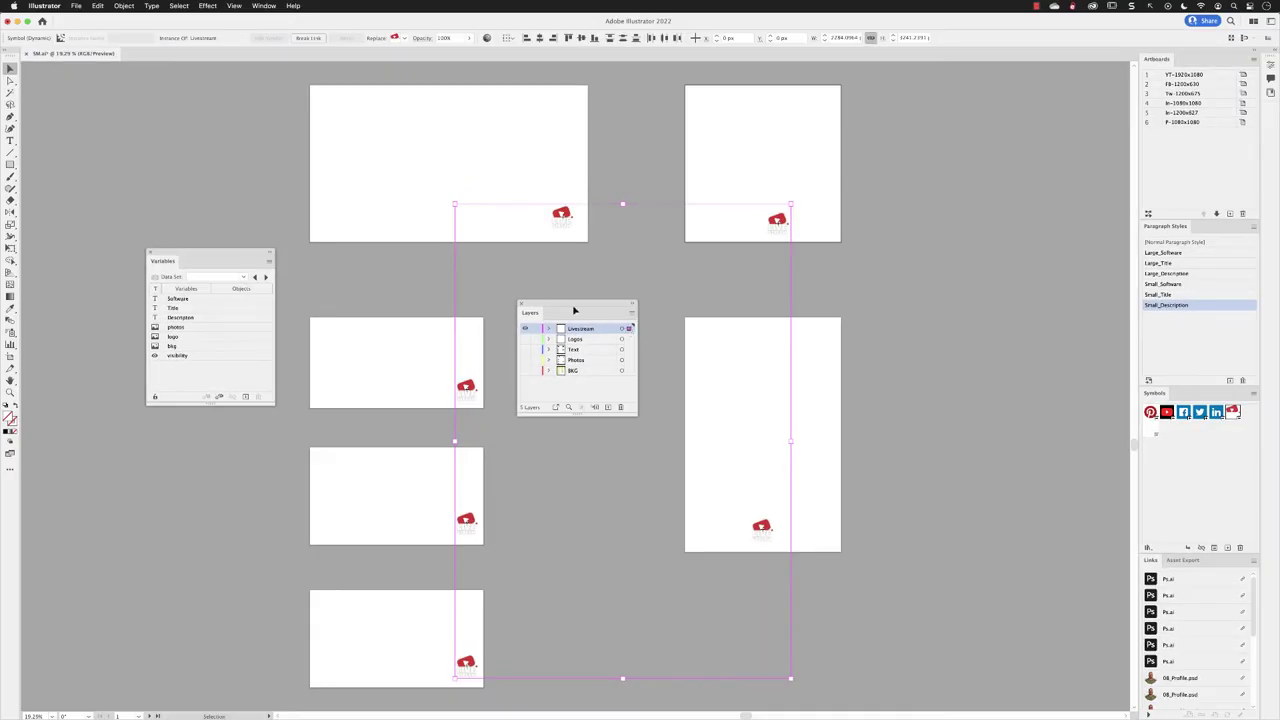
click(179, 6)
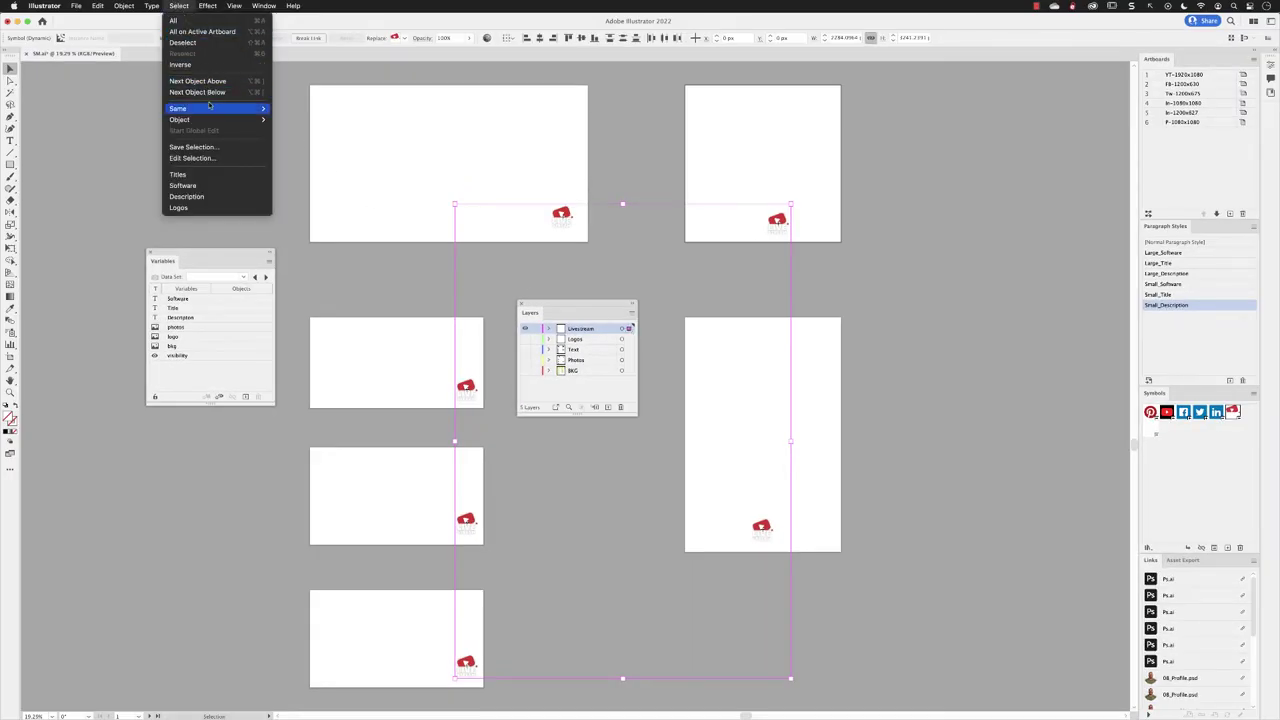
click(243, 148)
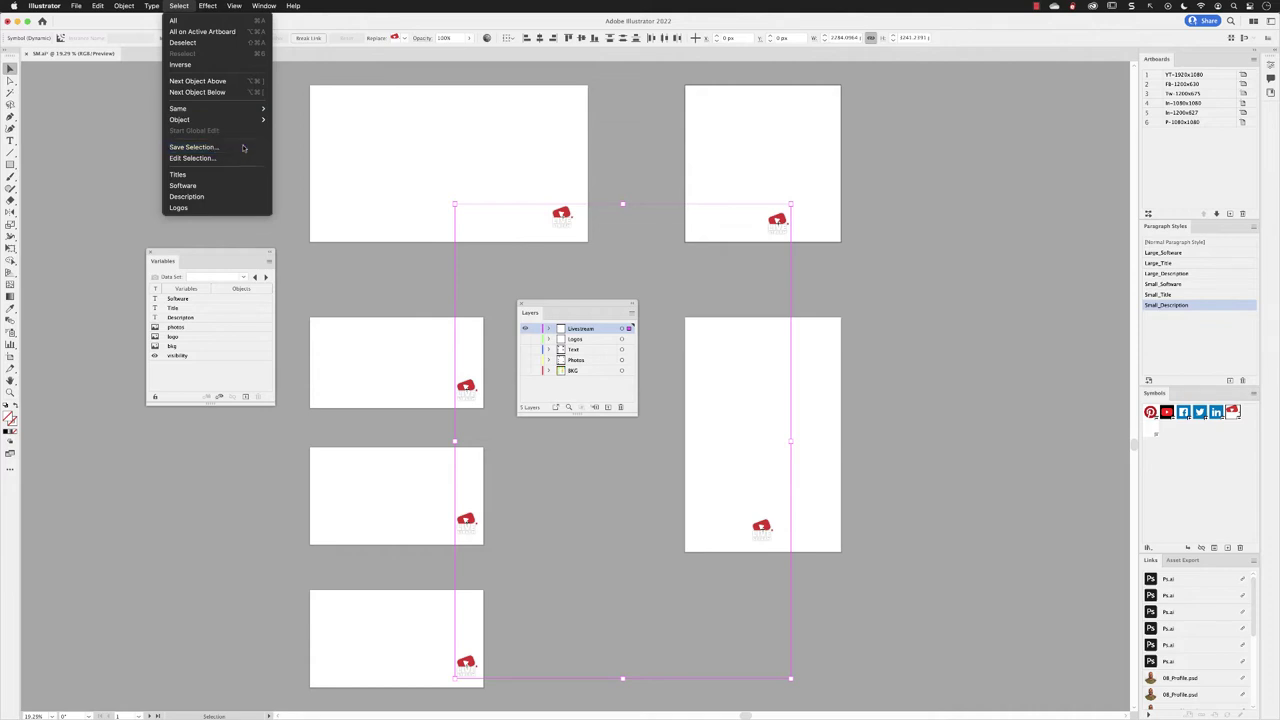
text(Liv)
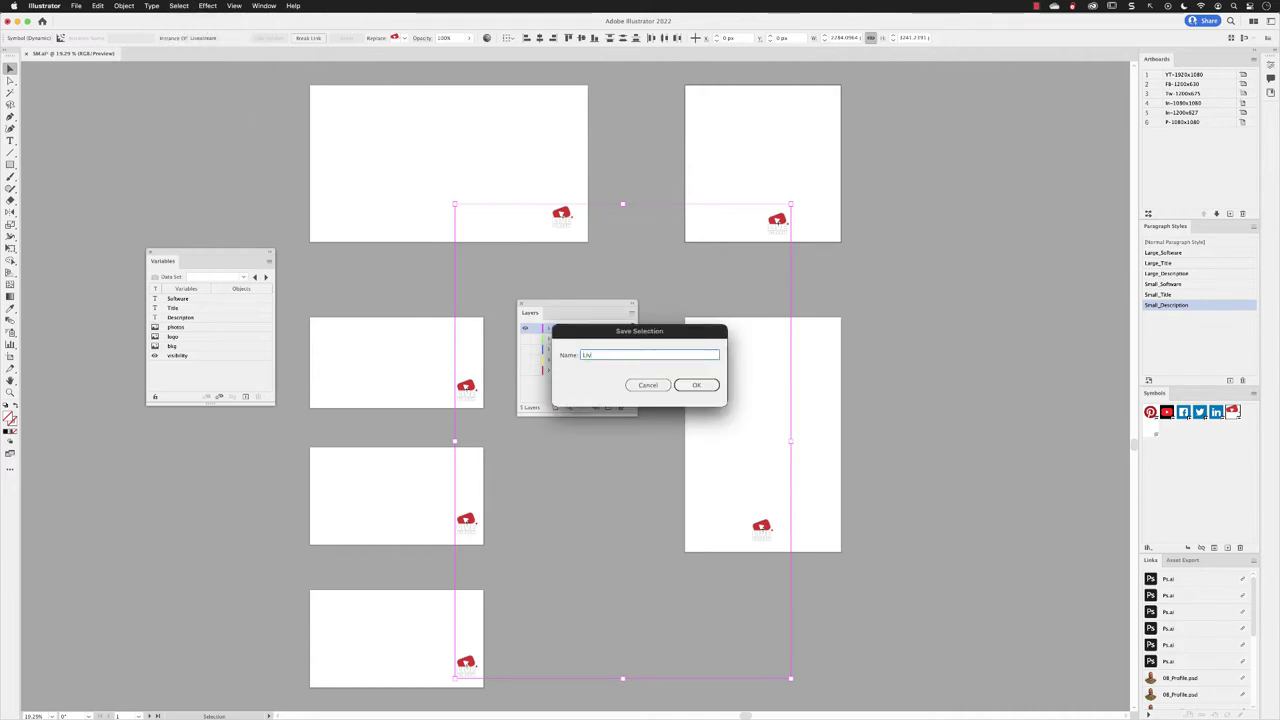
text(estream)
click(691, 390)
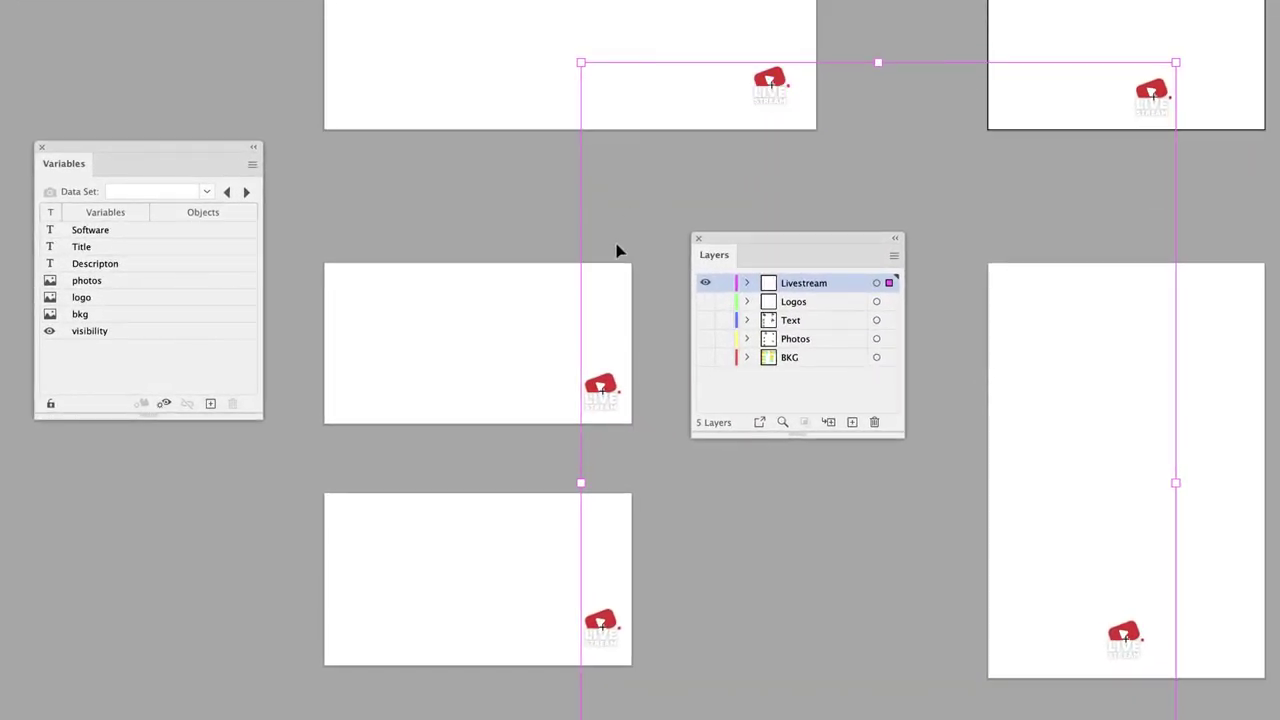
Step: Make the visibility variable dynamic for the Livestream badges, then re-show the Logos, Text, Photos and BKG layers
click(136, 331)
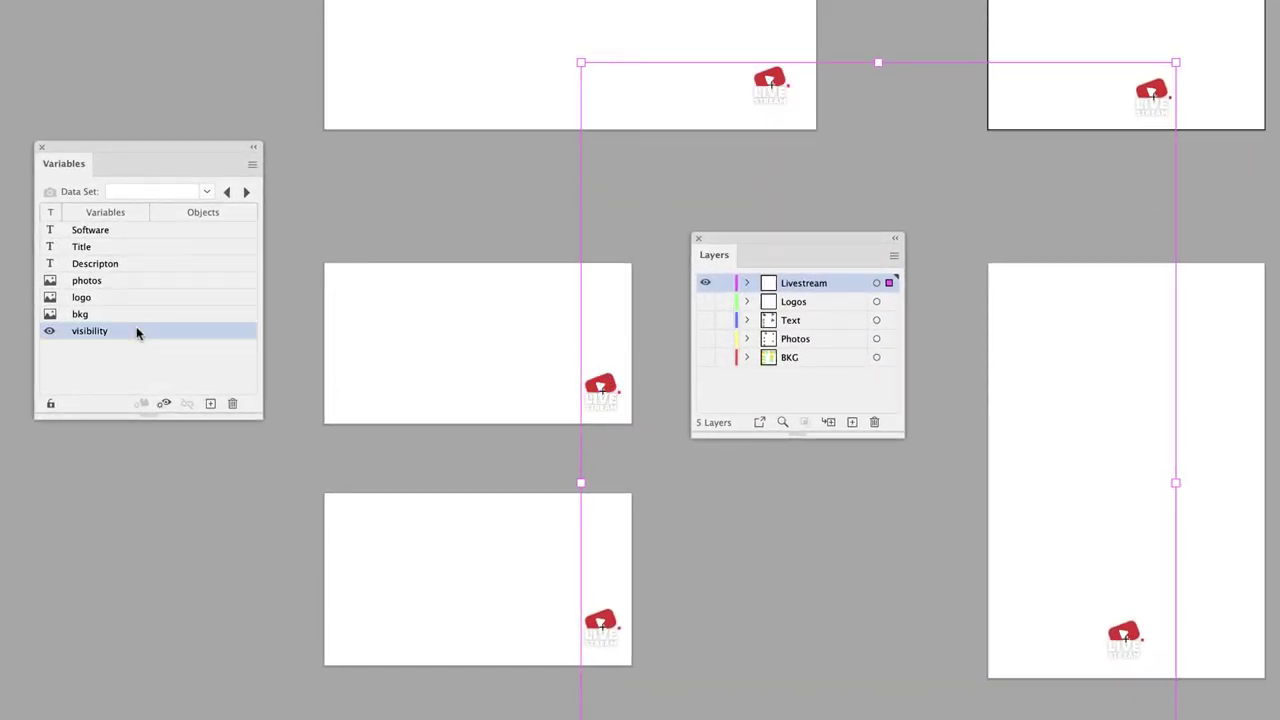
click(164, 404)
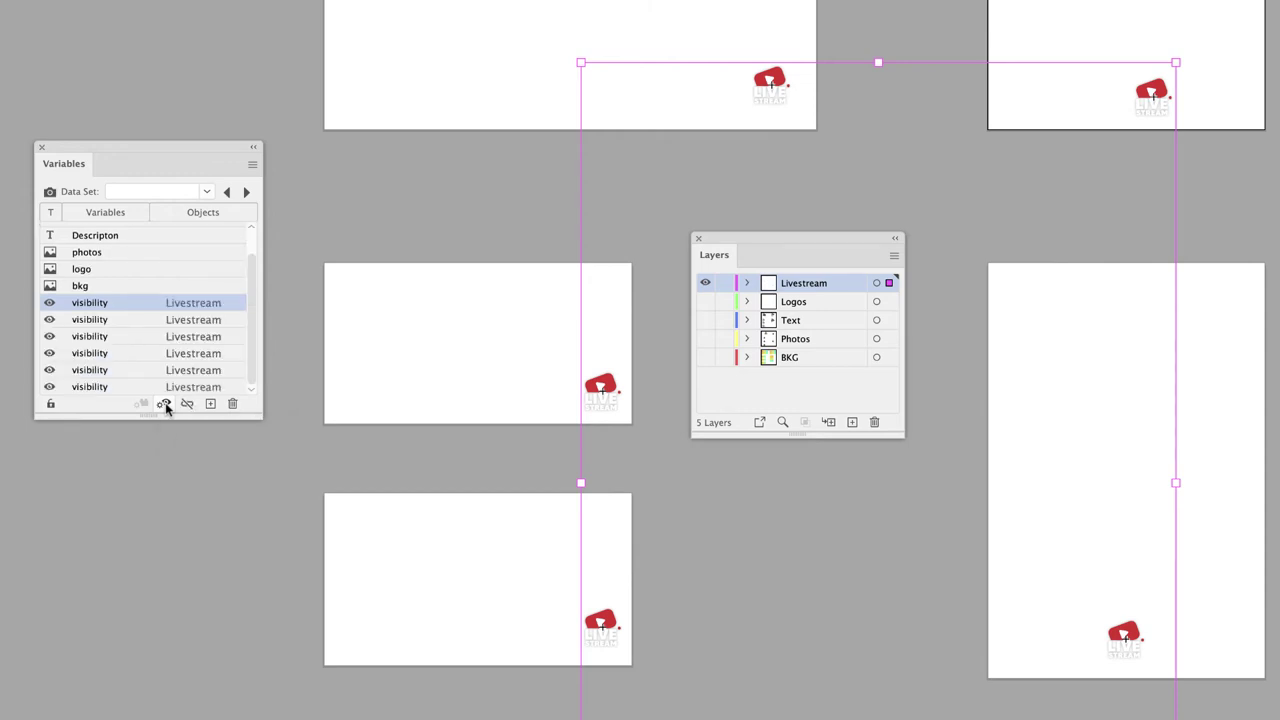
drag(165, 417, 172, 500)
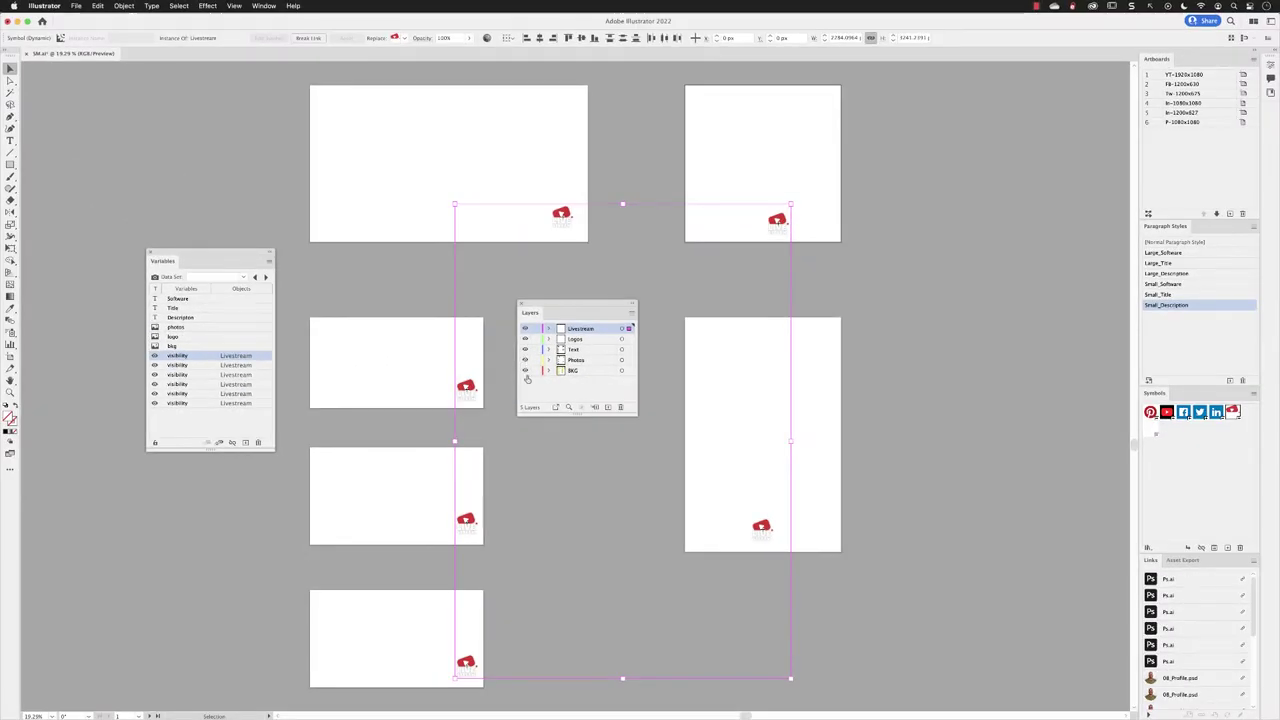
drag(657, 312, 657, 361)
Step: Bind the Title variable to the saved Titles text objects on all artboards
click(263, 174)
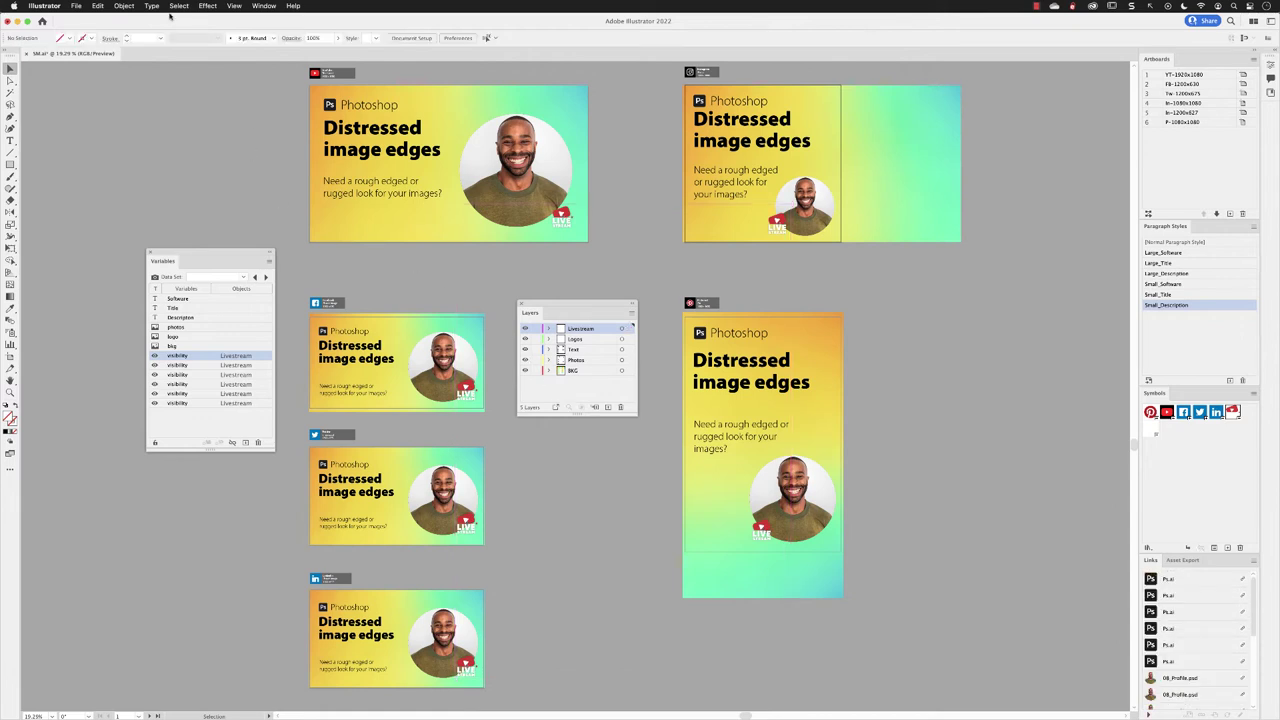
click(179, 6)
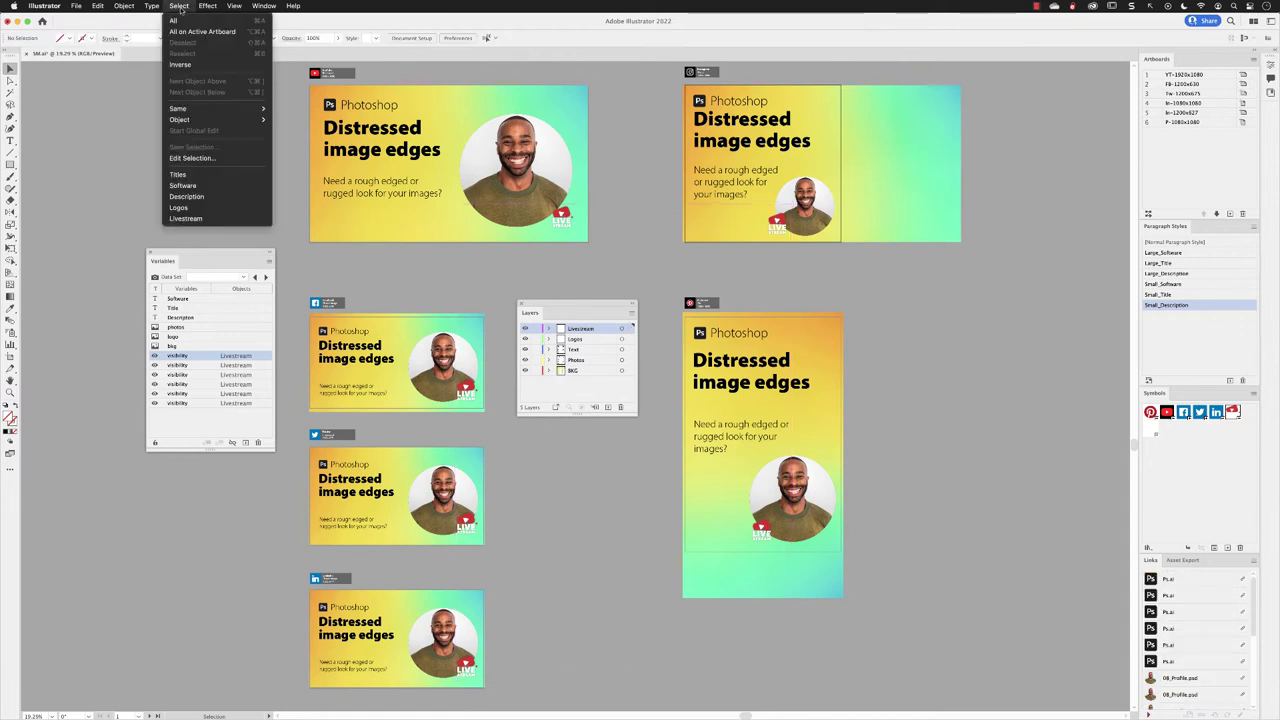
click(216, 174)
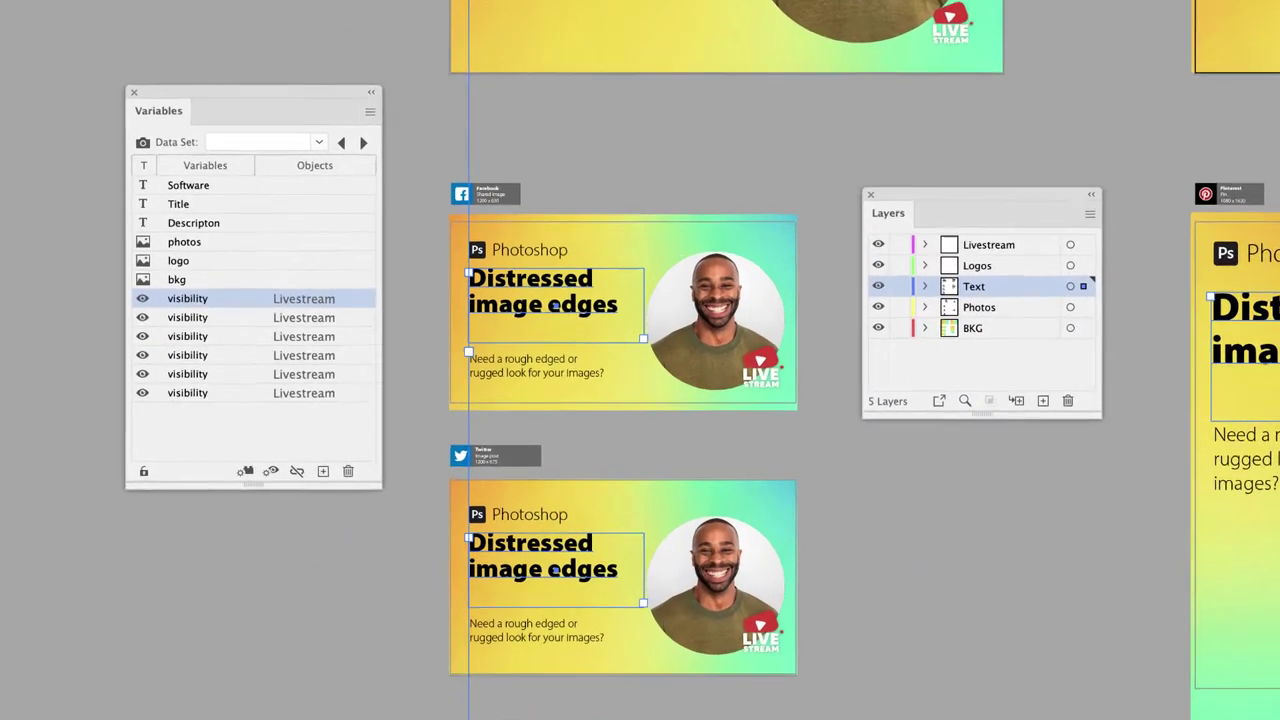
click(155, 206)
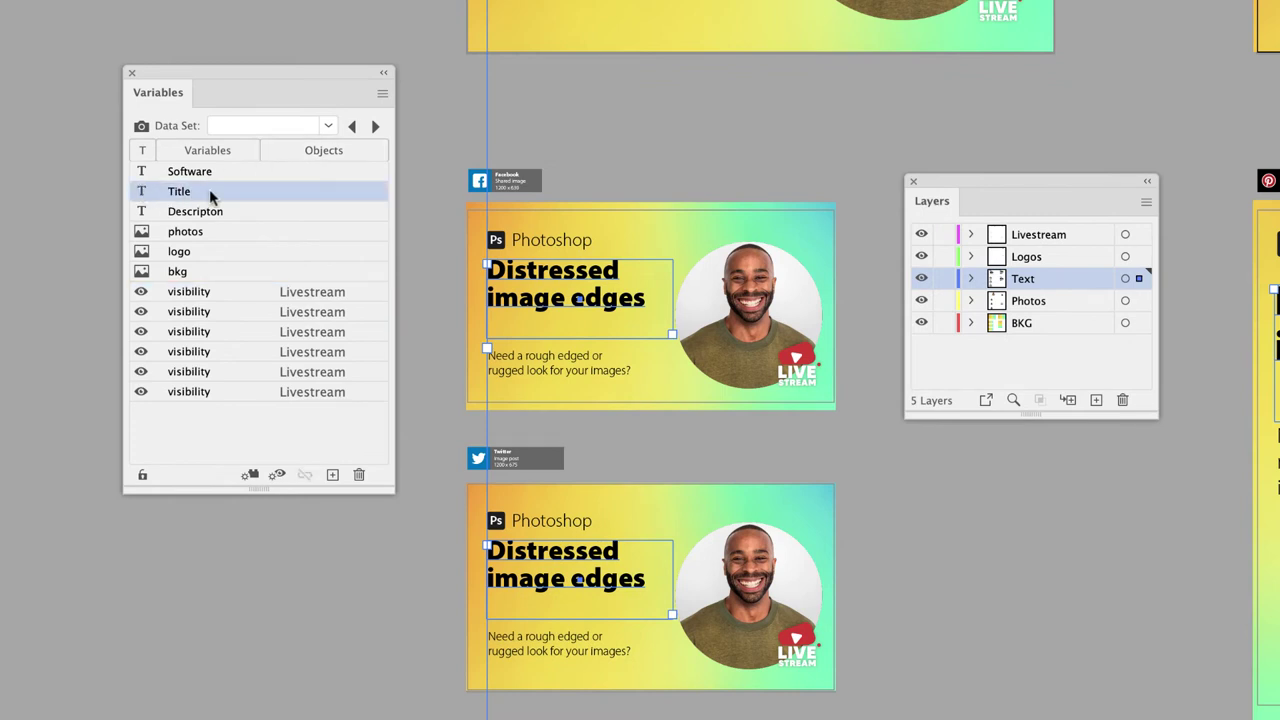
click(249, 473)
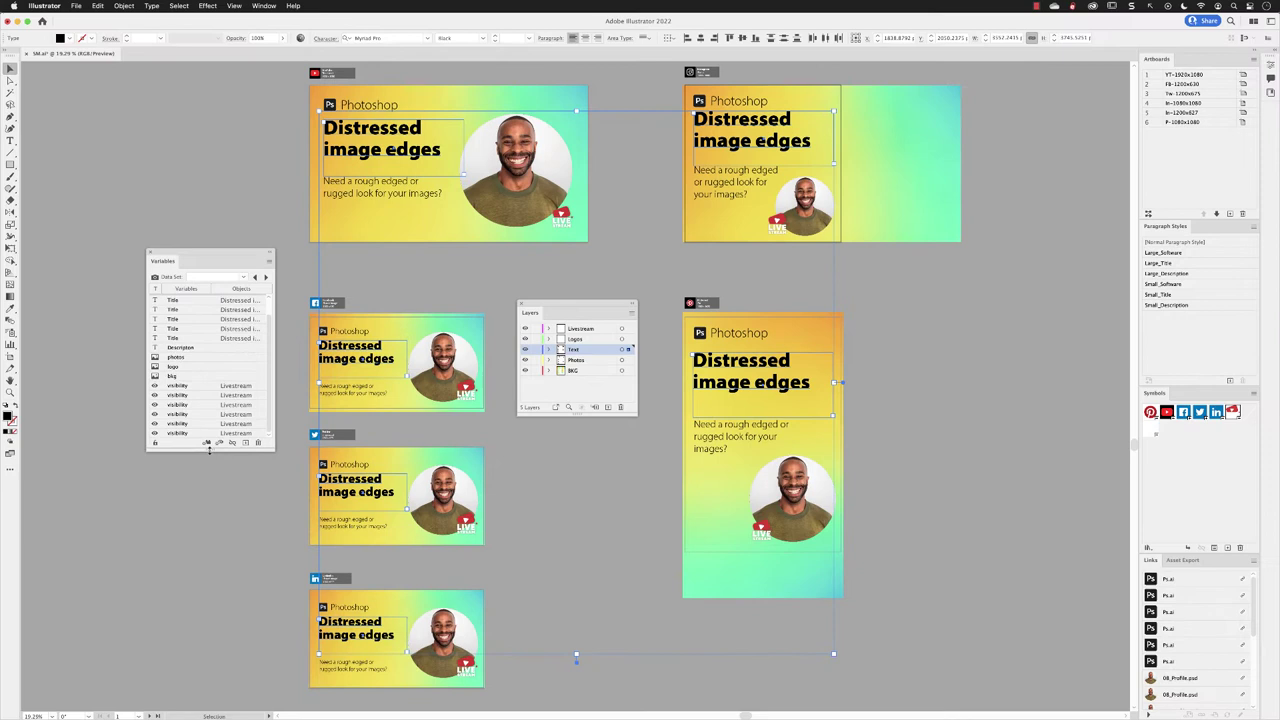
drag(221, 460, 231, 719)
drag(233, 256, 240, 148)
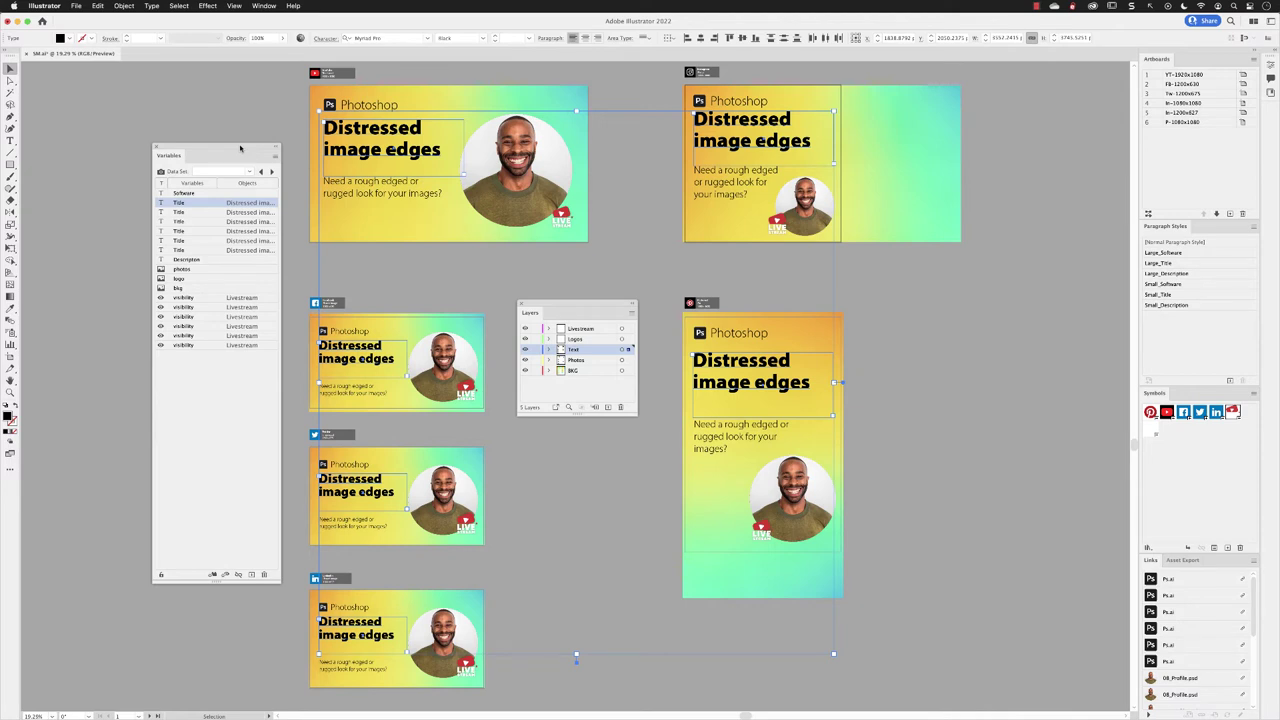
Step: Select the saved Software and Description text frames and bind the Description variable
click(178, 5)
click(205, 185)
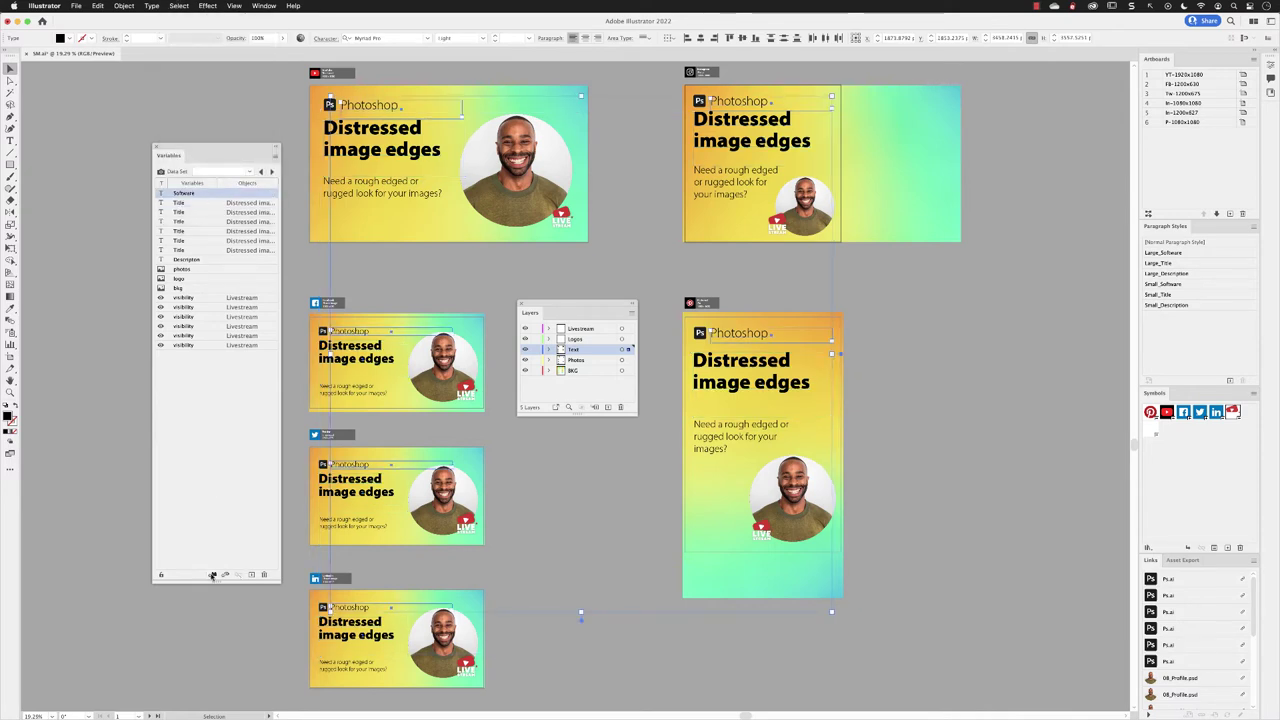
click(178, 5)
click(205, 195)
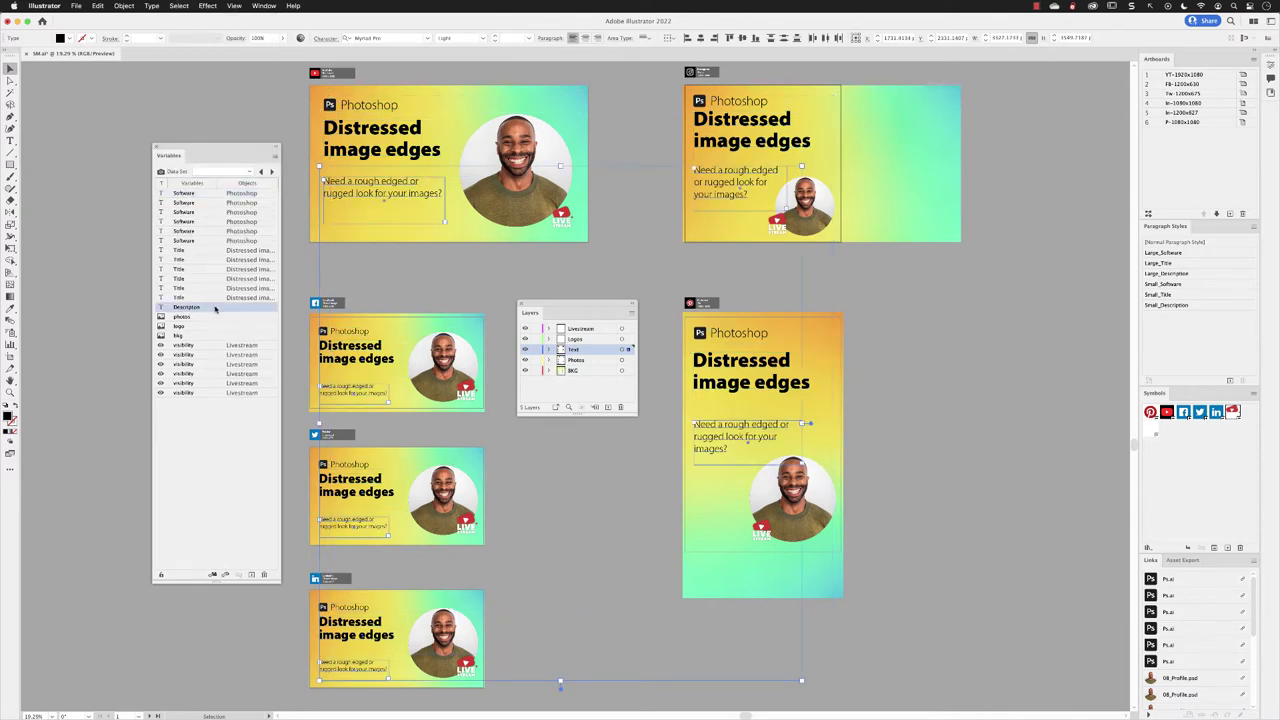
click(212, 575)
Step: Bind the photos, bkg and logo variables to the Photos, BKG and Logos layer objects
click(628, 360)
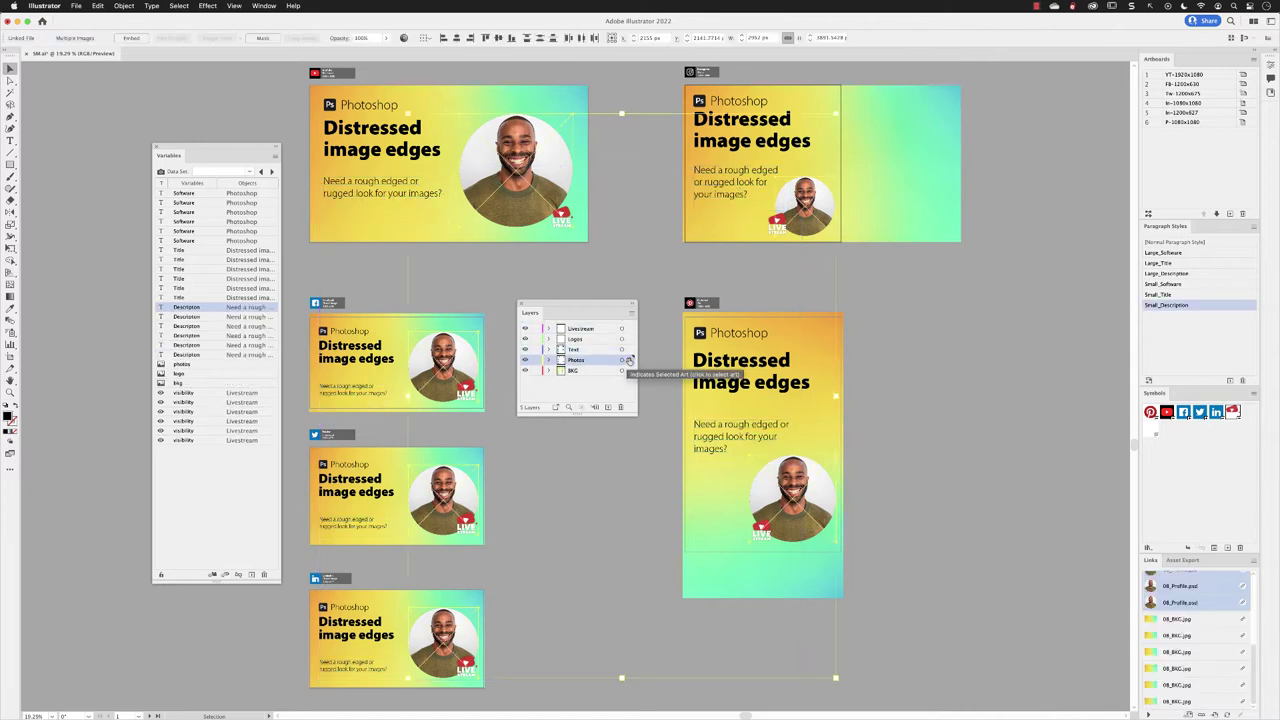
click(190, 364)
click(212, 575)
click(628, 370)
click(201, 431)
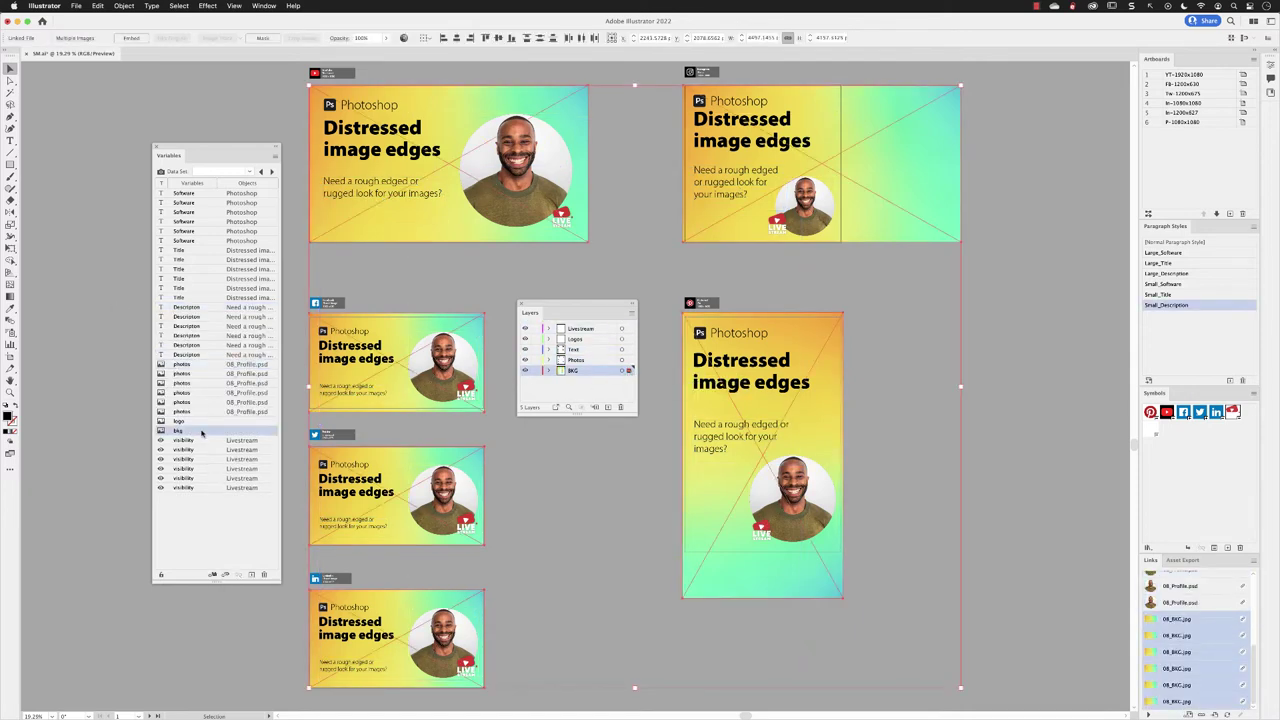
click(212, 575)
click(628, 339)
click(201, 422)
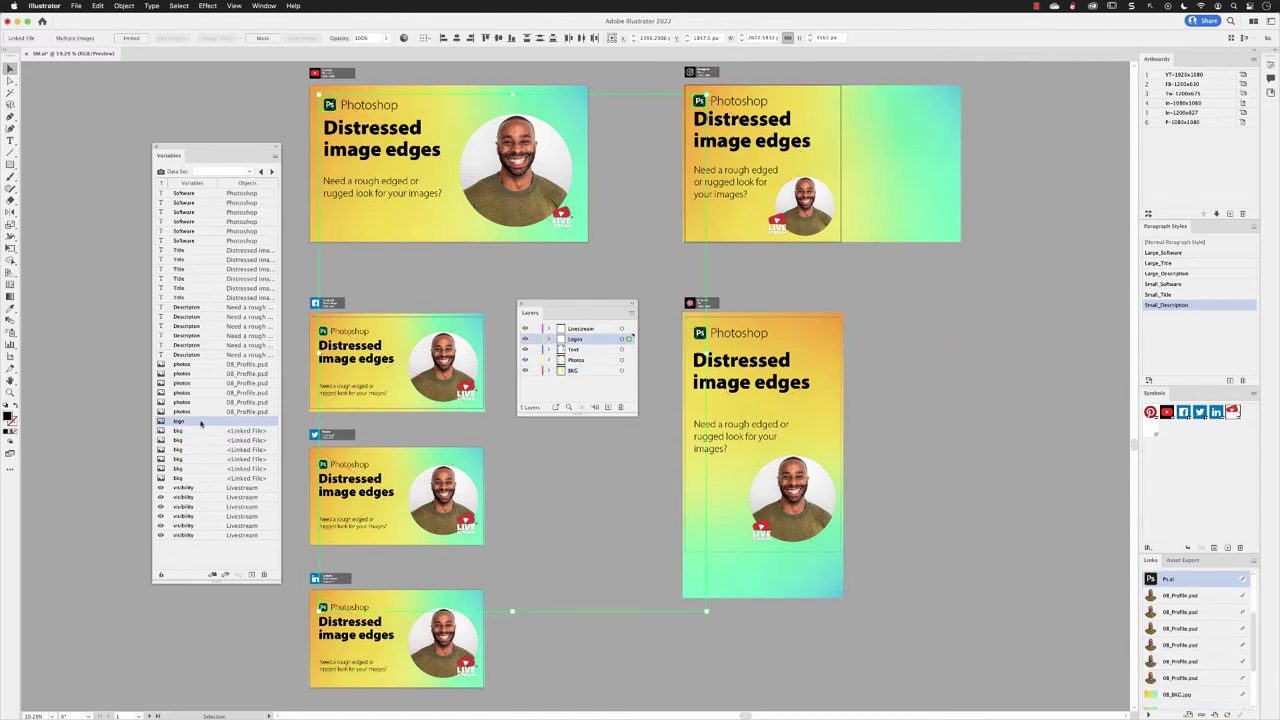
click(212, 575)
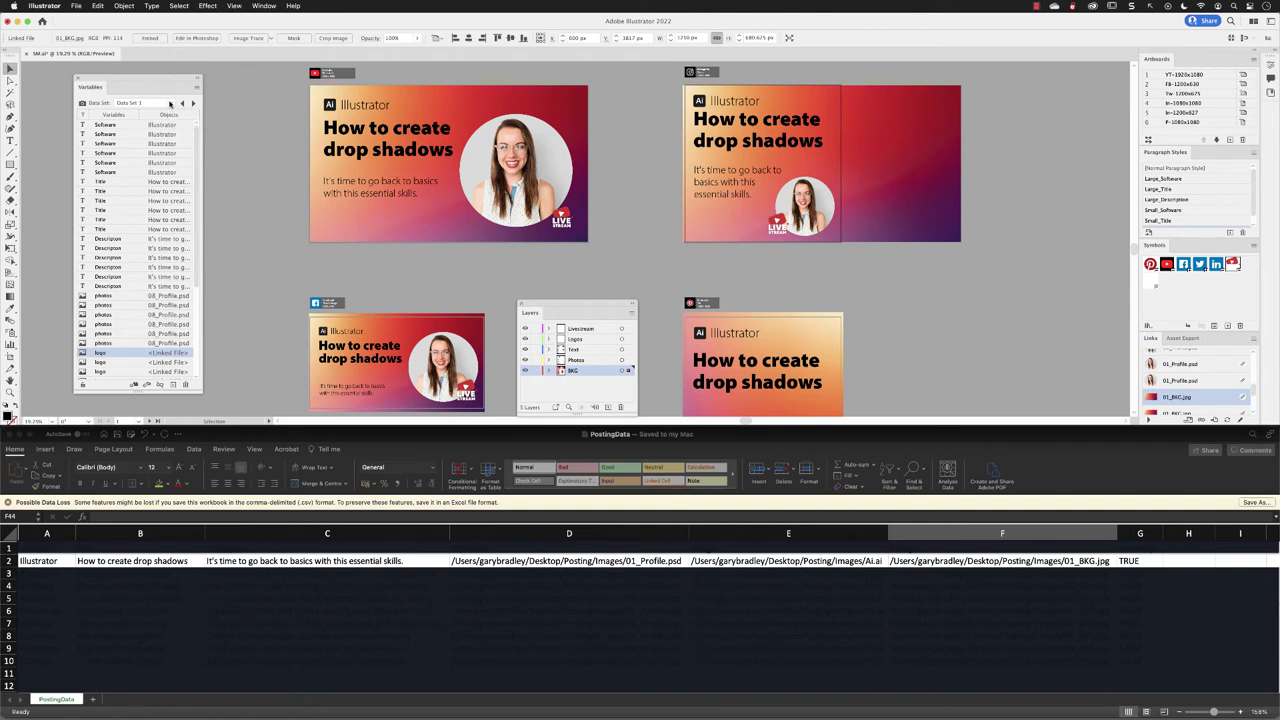
Step: Switch the artboards to Data Set 2, then advance three times with the Next Data Set arrow
click(170, 103)
click(160, 125)
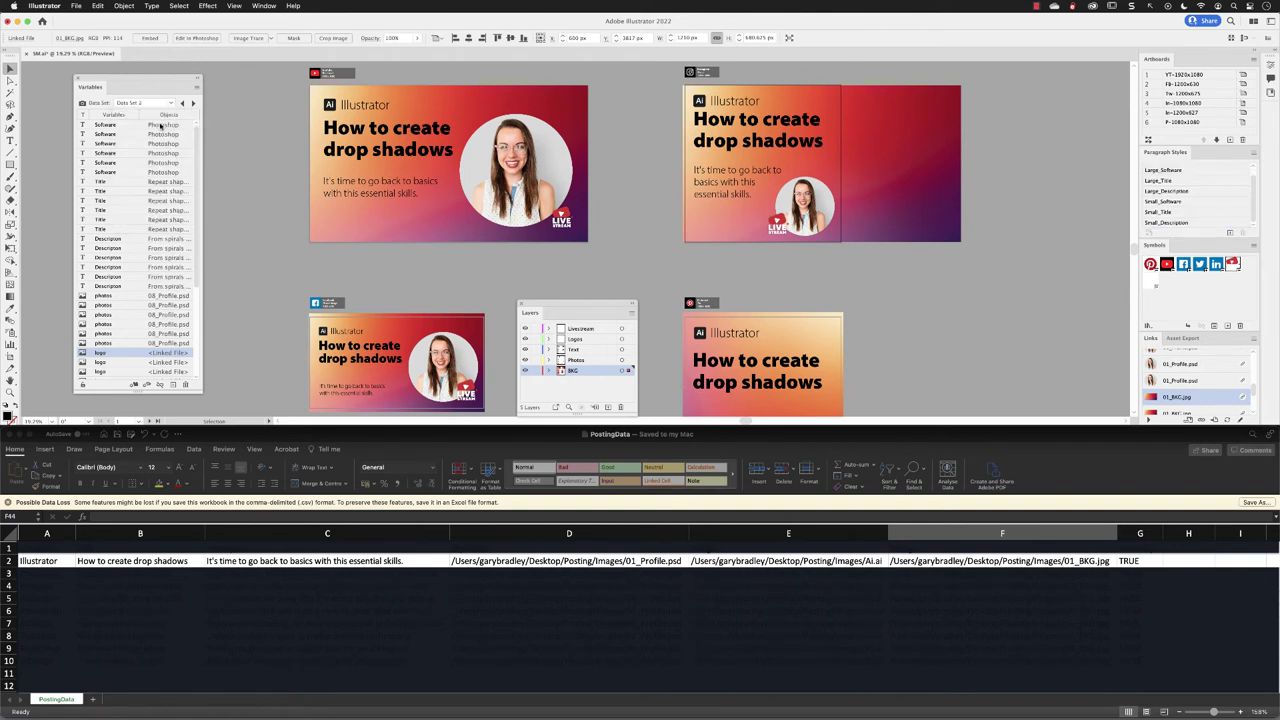
scroll(160, 125, down, 5)
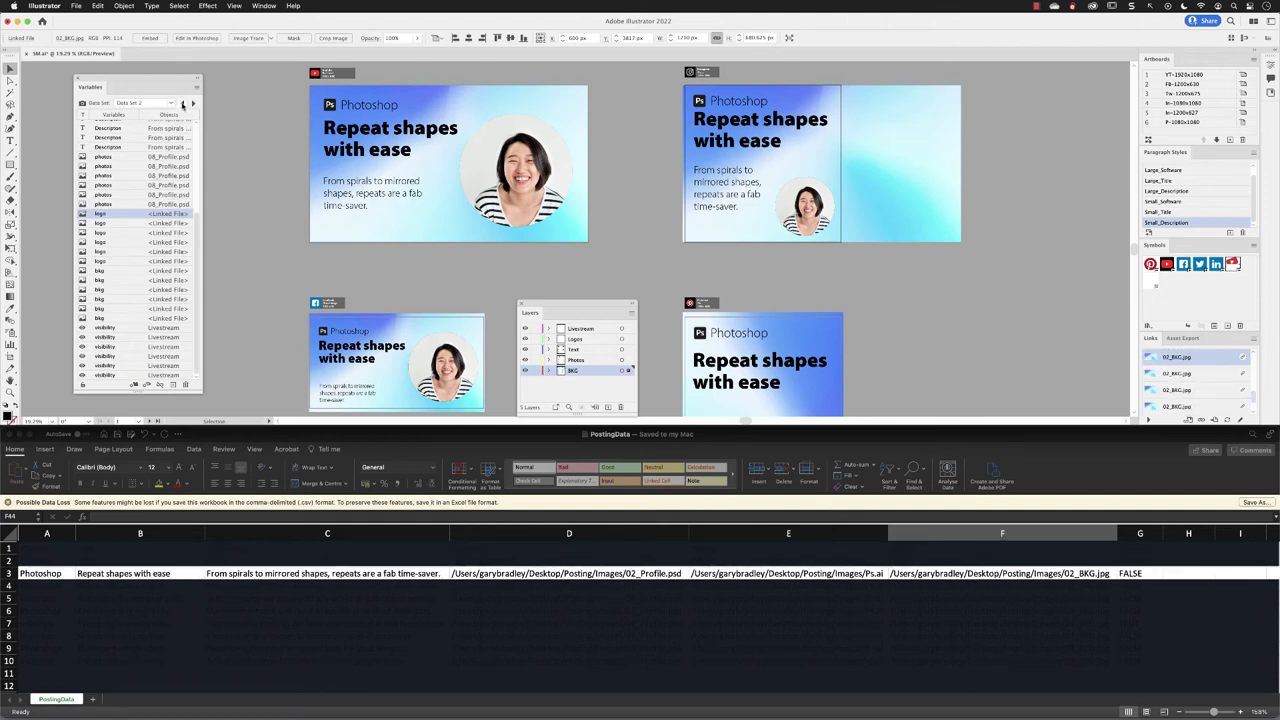
click(193, 104)
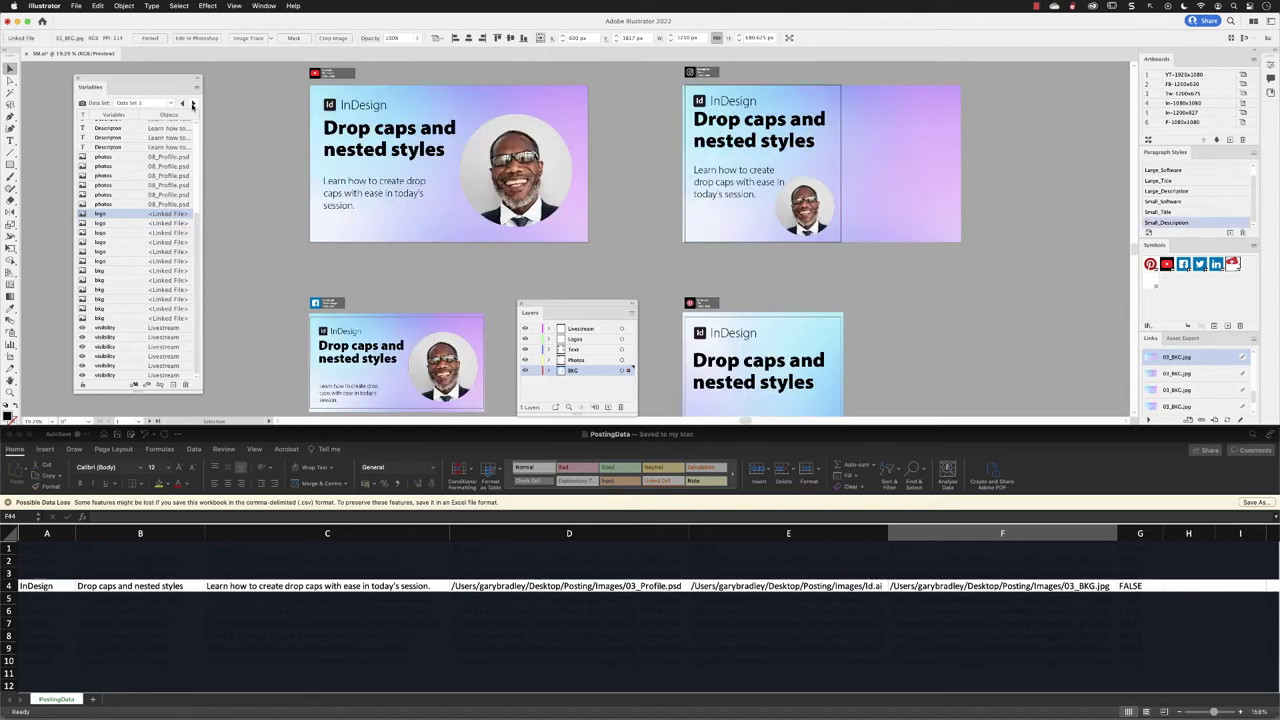
click(193, 104)
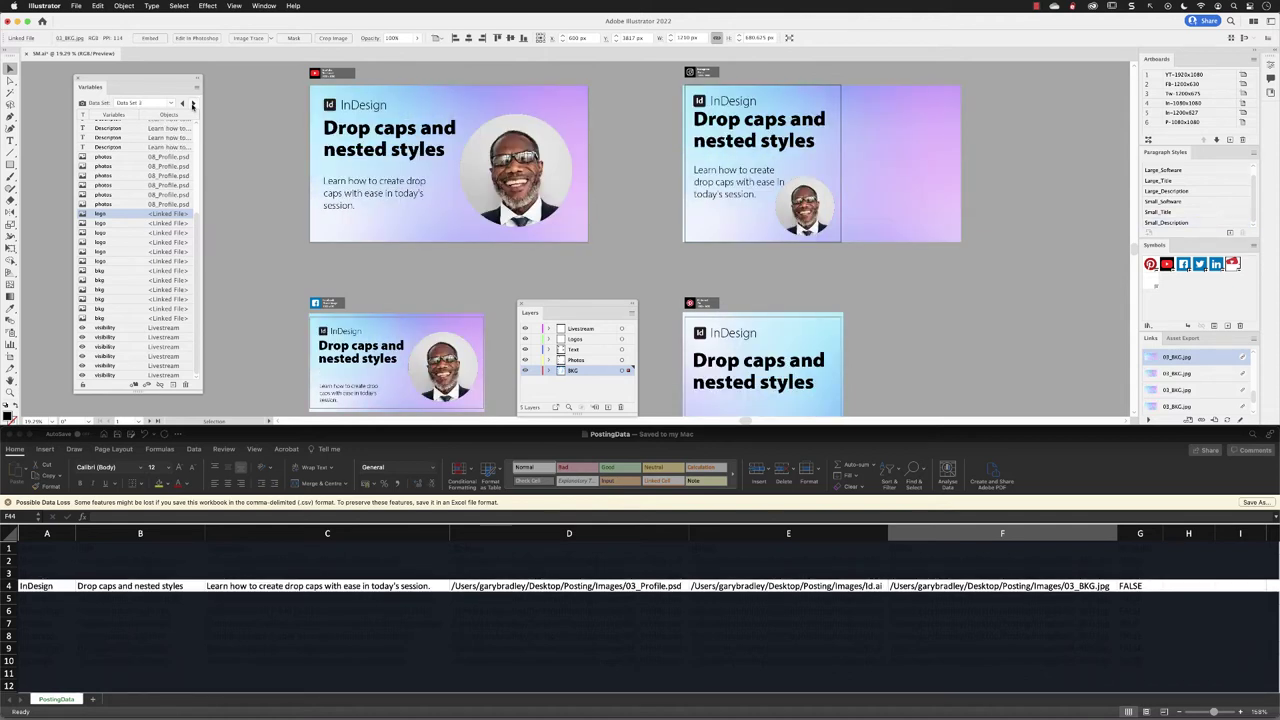
click(193, 104)
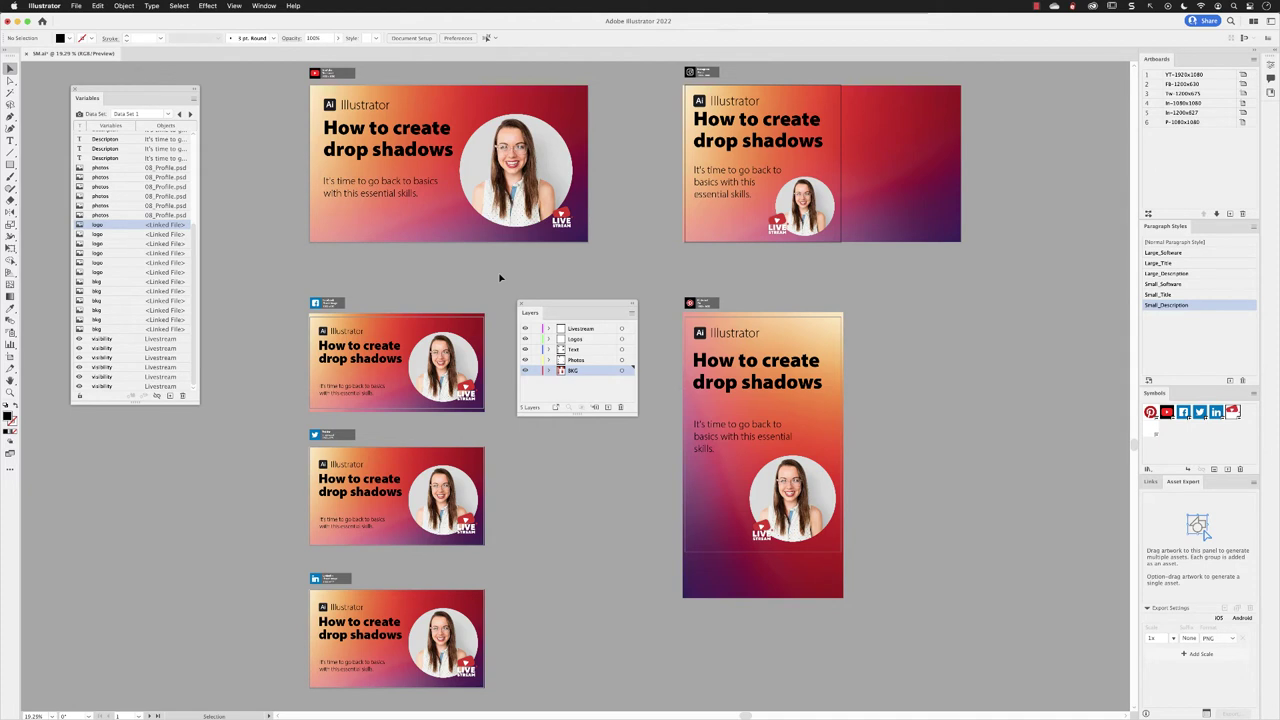
Step: Open the Actions panel and create a new action set named 'Batch Export'
click(276, 8)
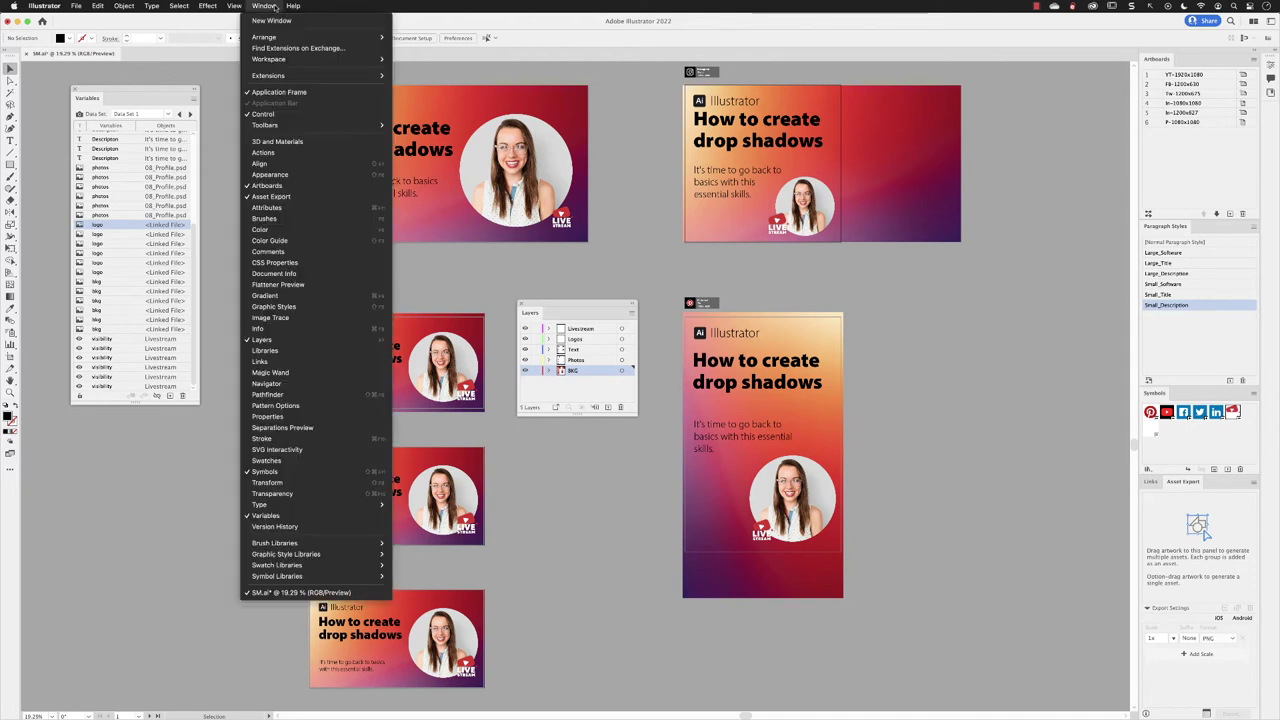
click(289, 153)
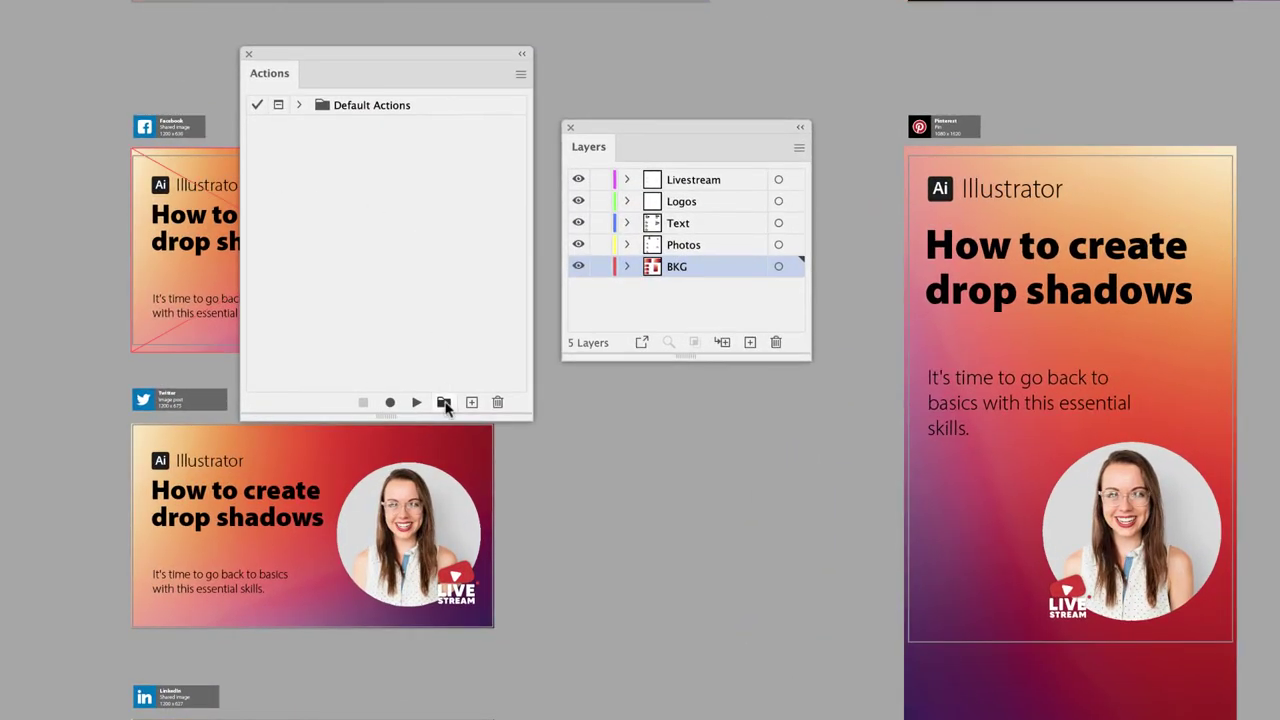
click(444, 402)
text(Batc)
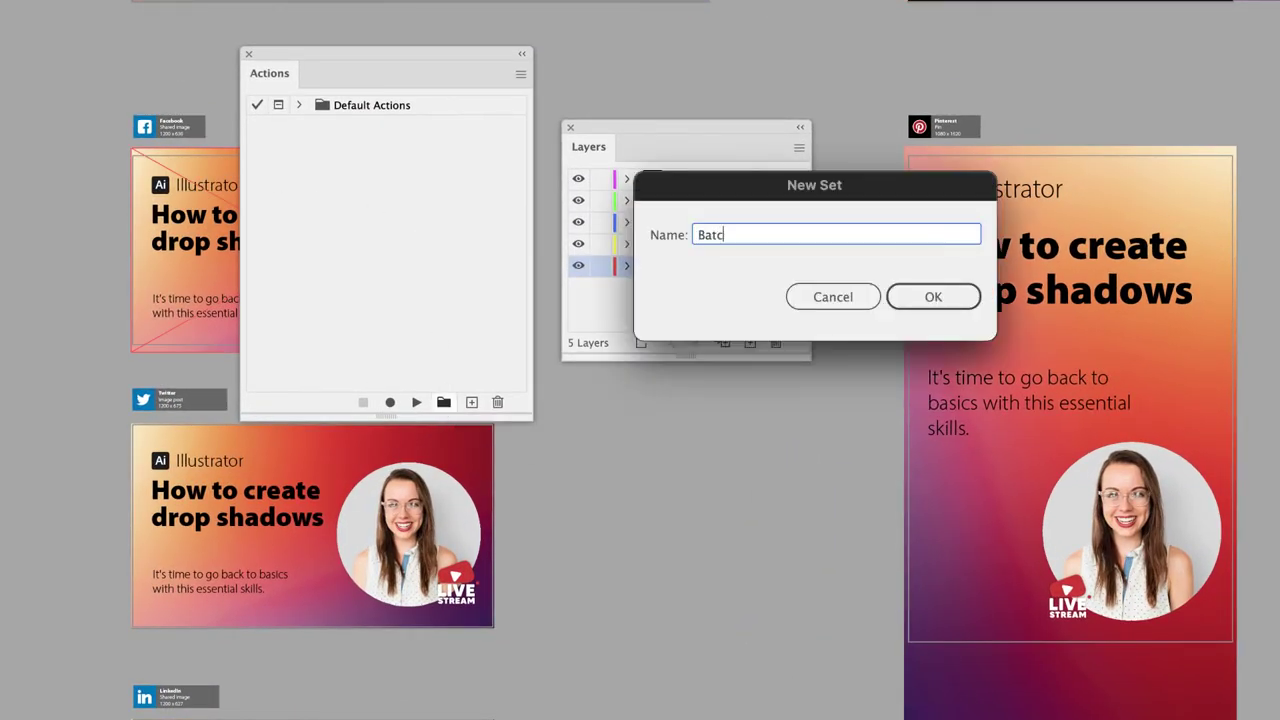
text(h Export)
key(Return)
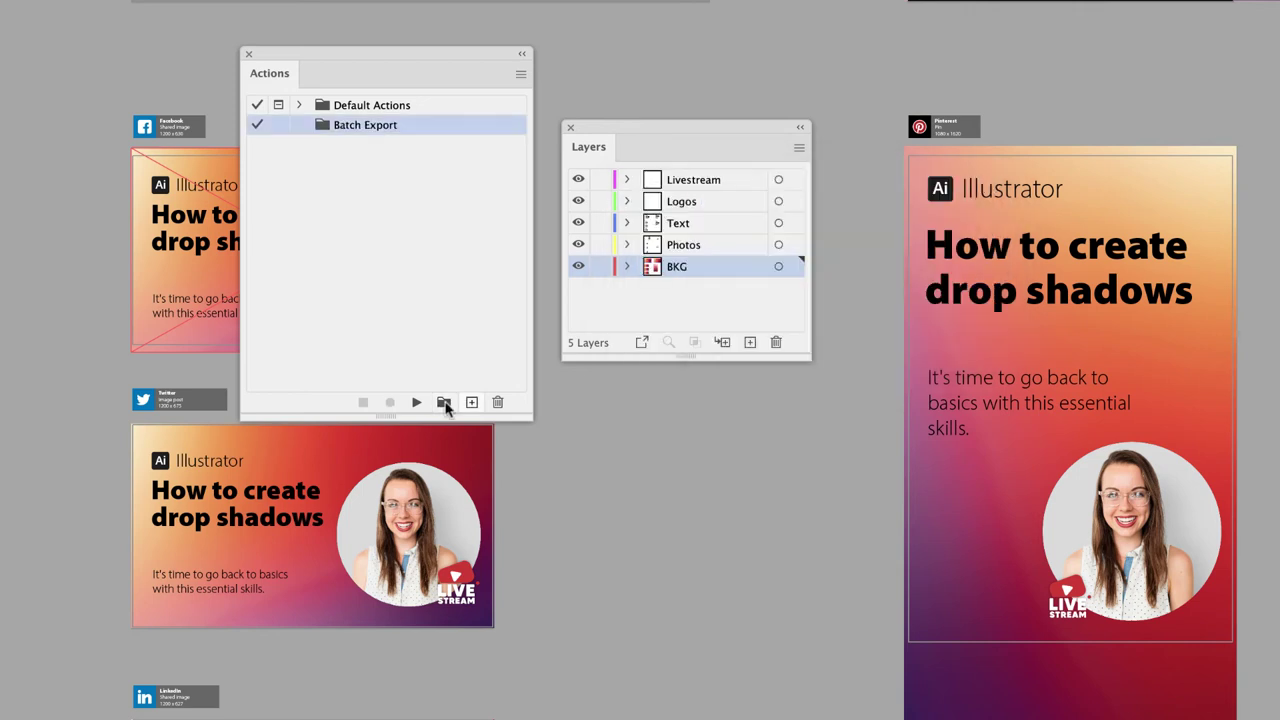
Step: Add an action named 'Export' to the Batch Export set and start recording it
click(472, 403)
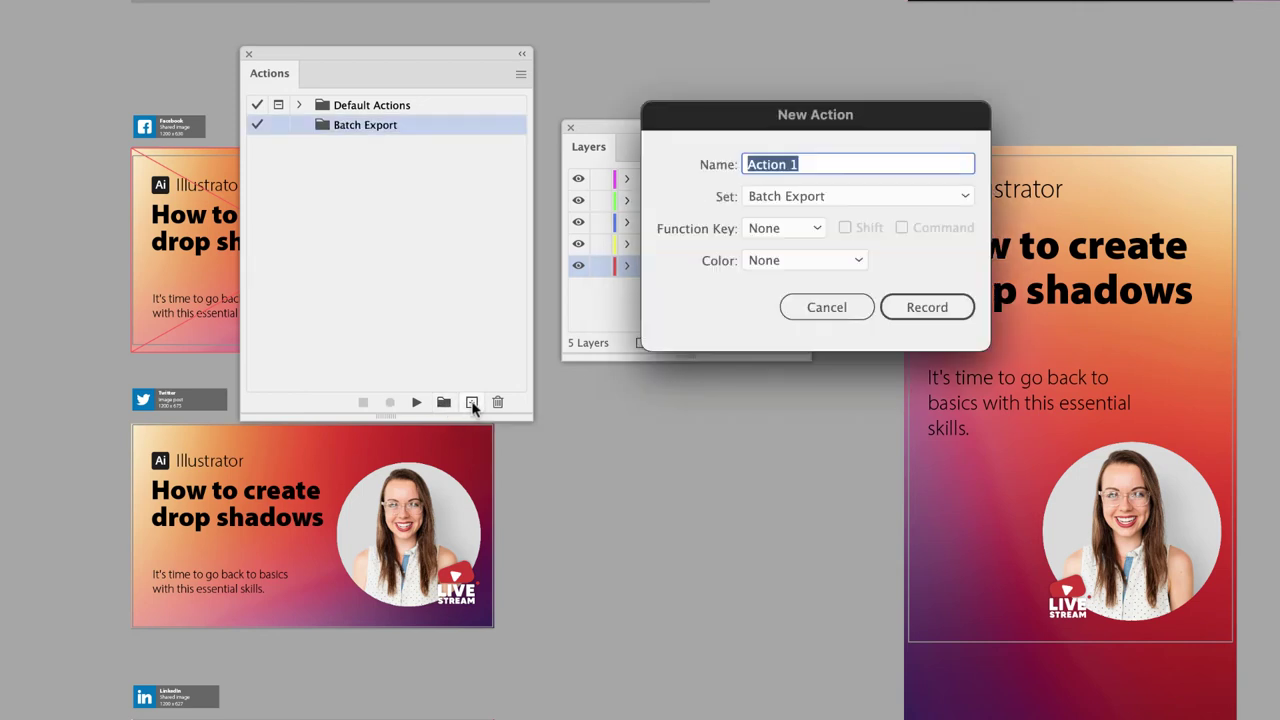
text(Export)
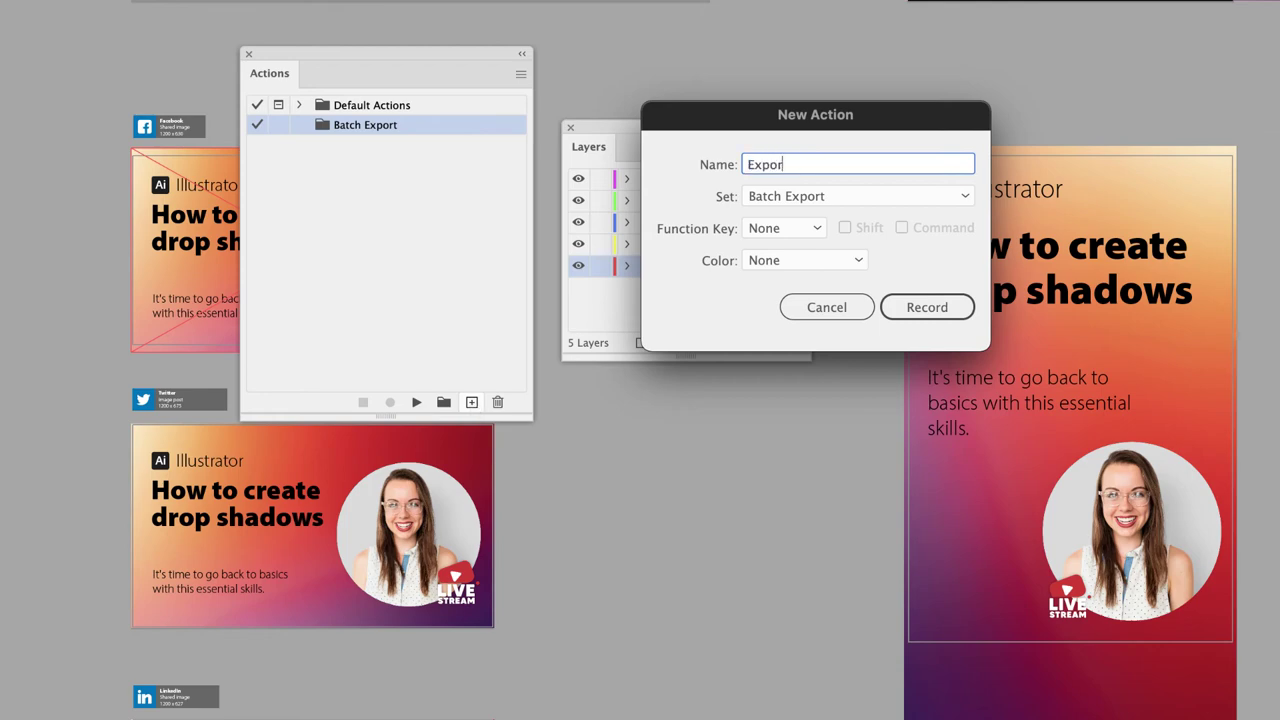
click(922, 306)
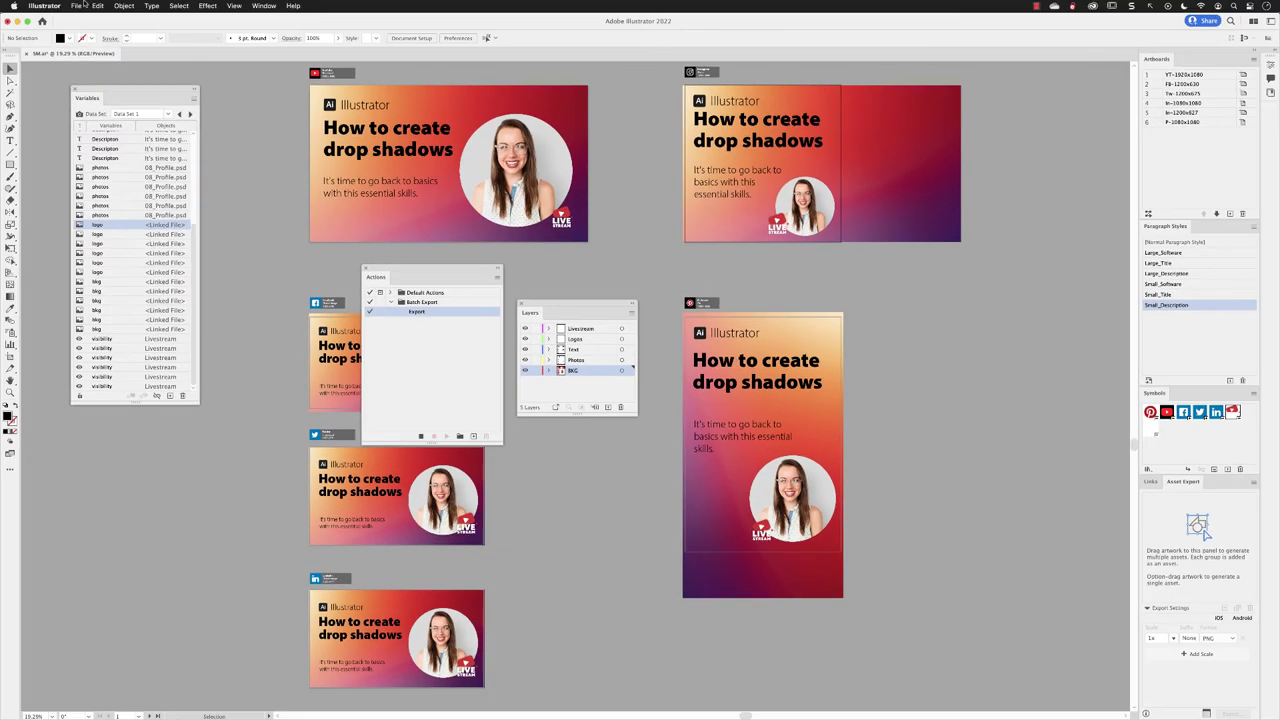
Step: Export the artboards as PNG to the Exports folder with a white background
click(76, 5)
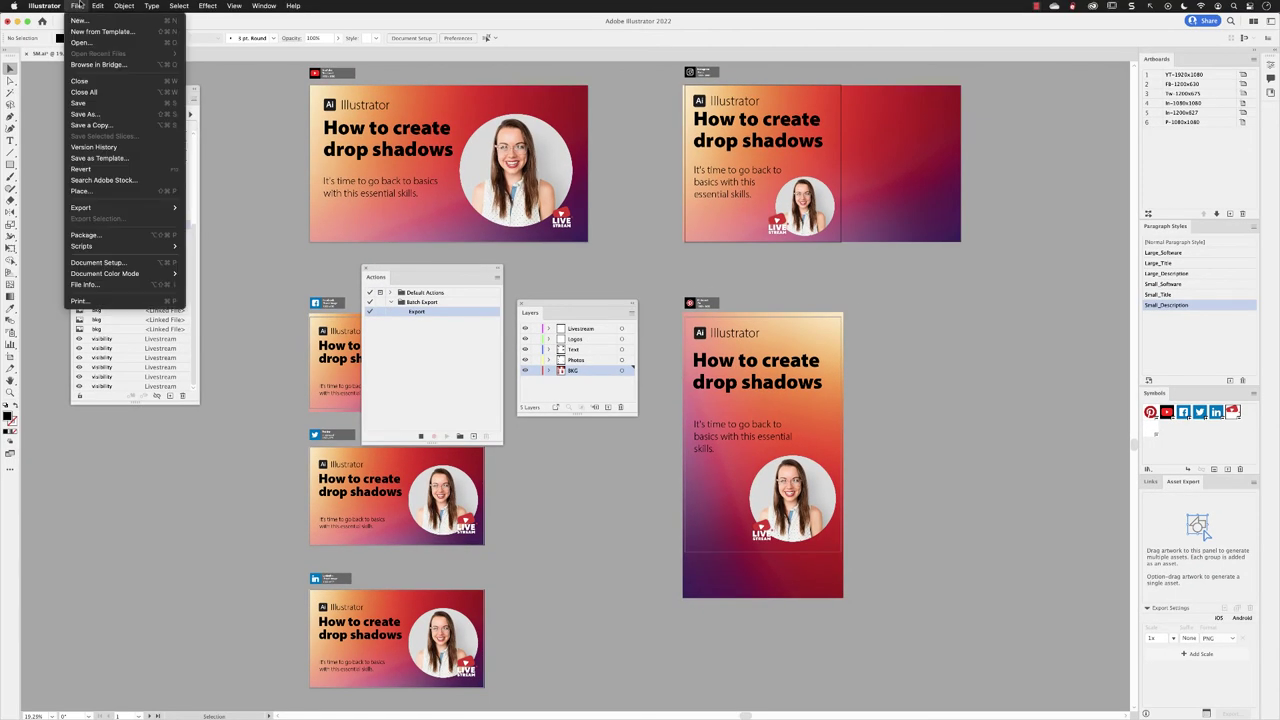
mouse_move(133, 208)
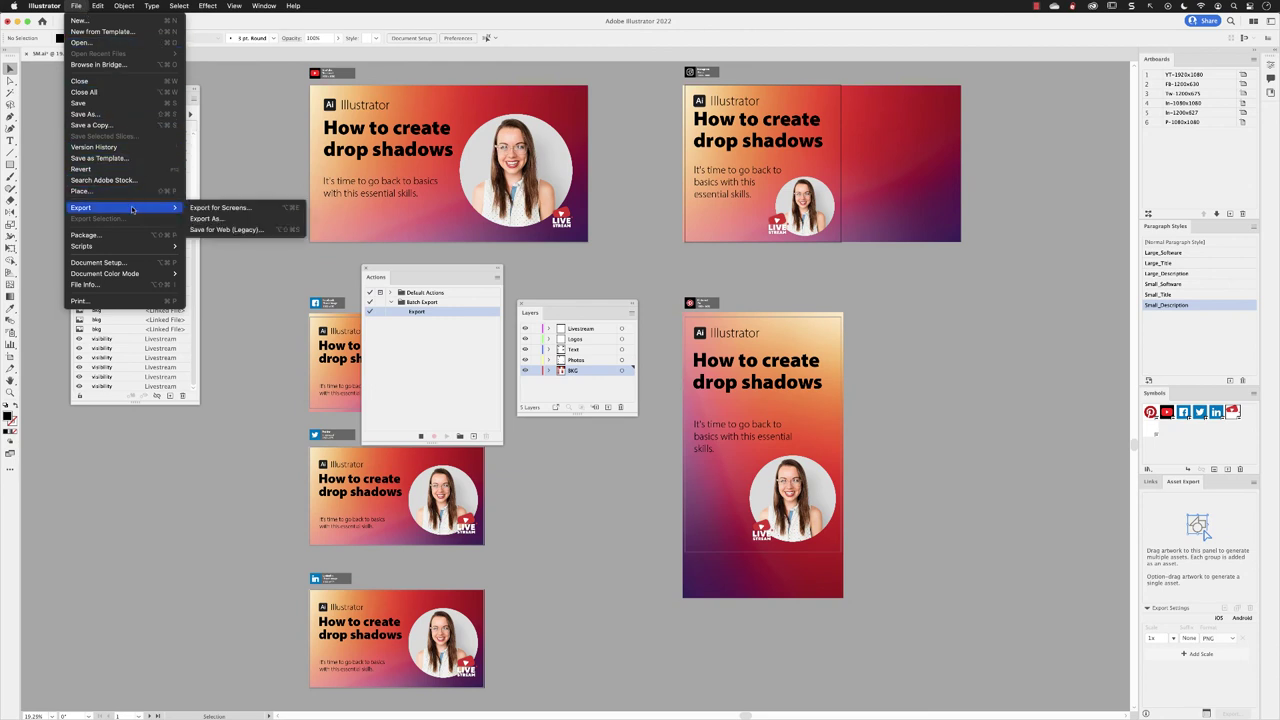
click(240, 219)
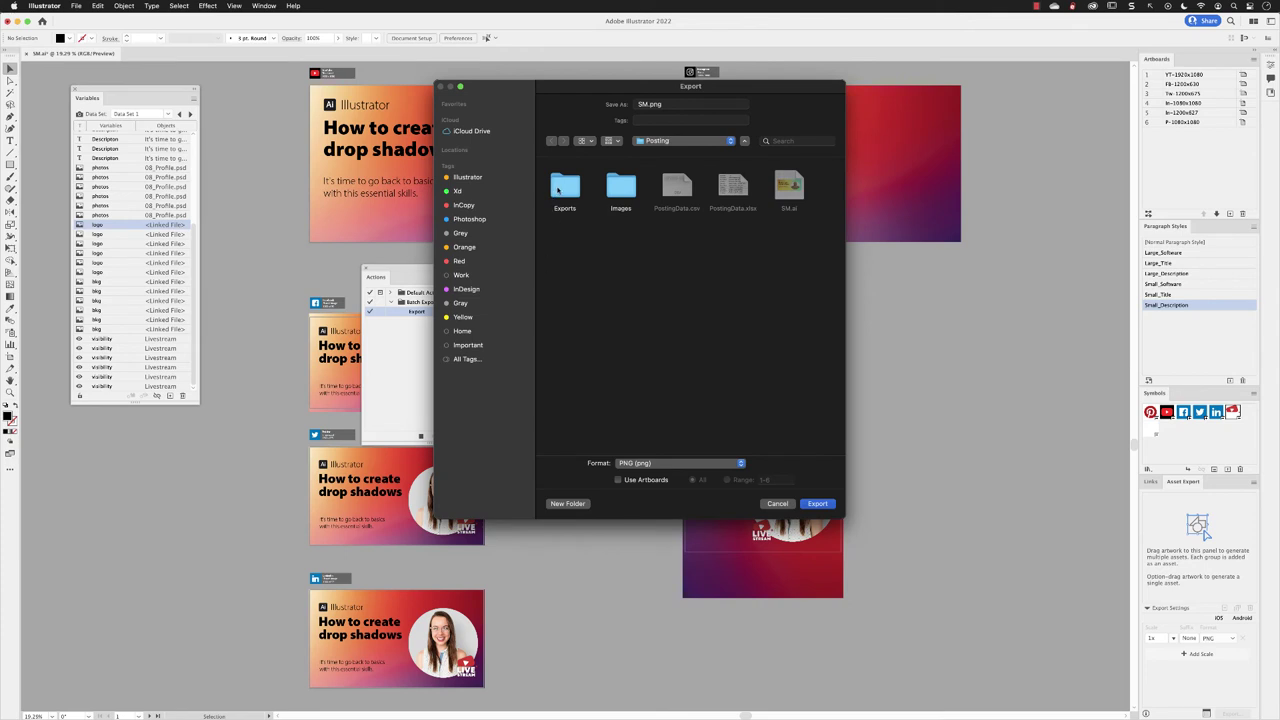
double_click(566, 192)
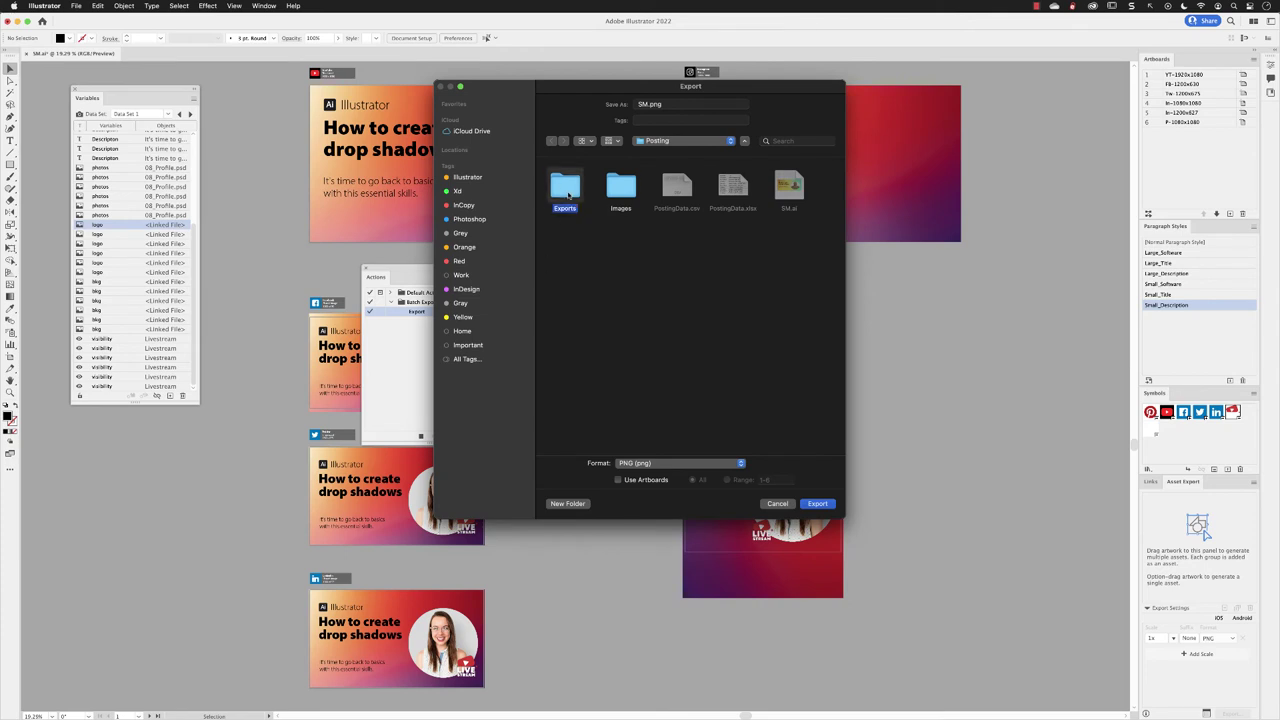
click(616, 480)
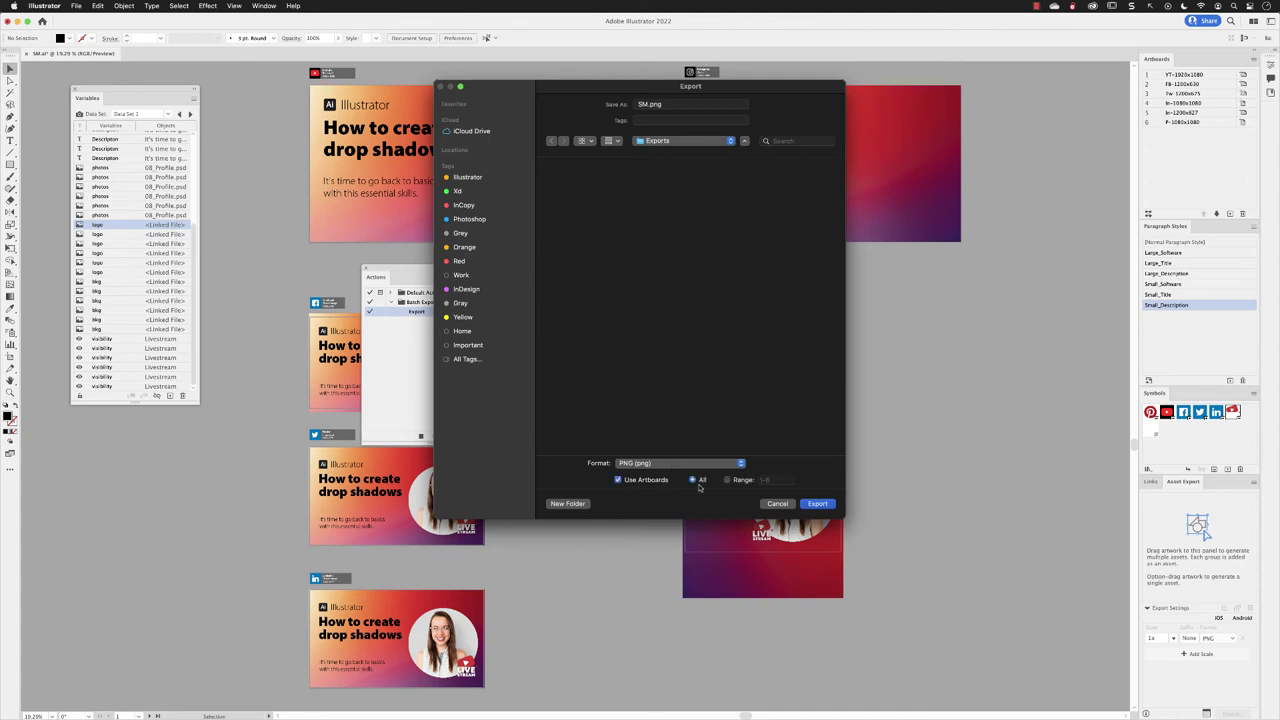
click(818, 503)
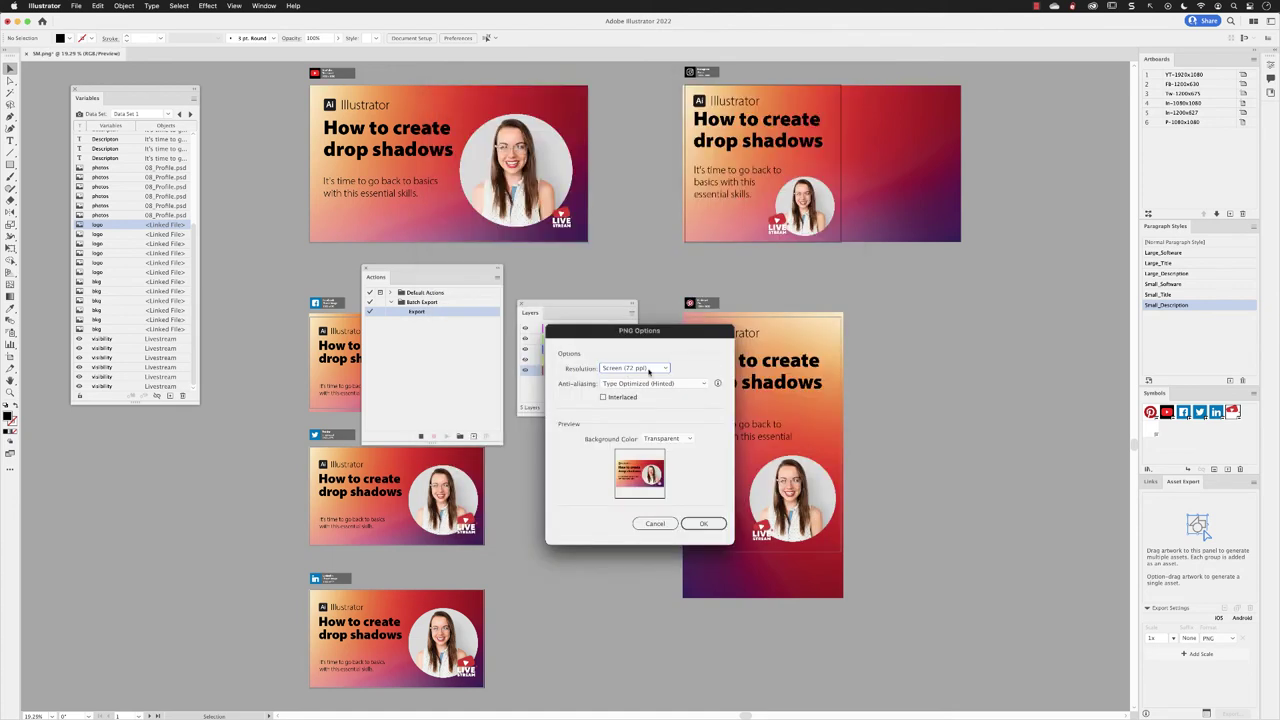
click(676, 440)
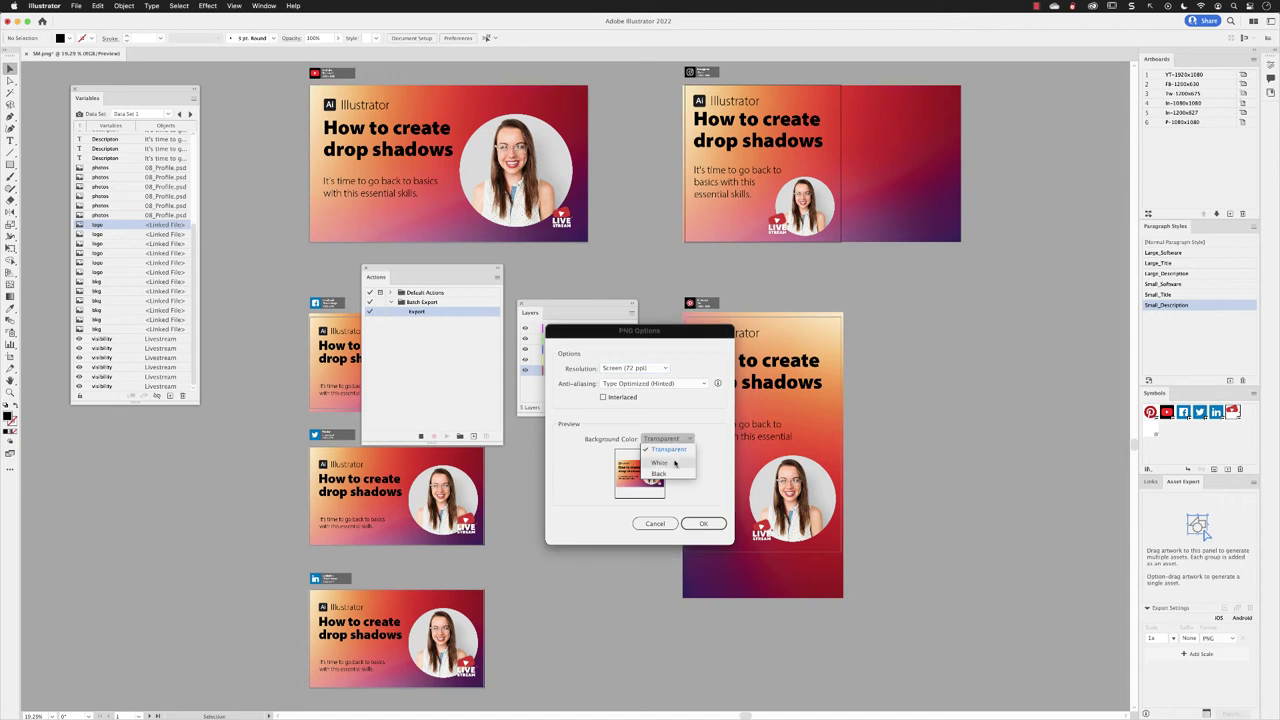
click(675, 463)
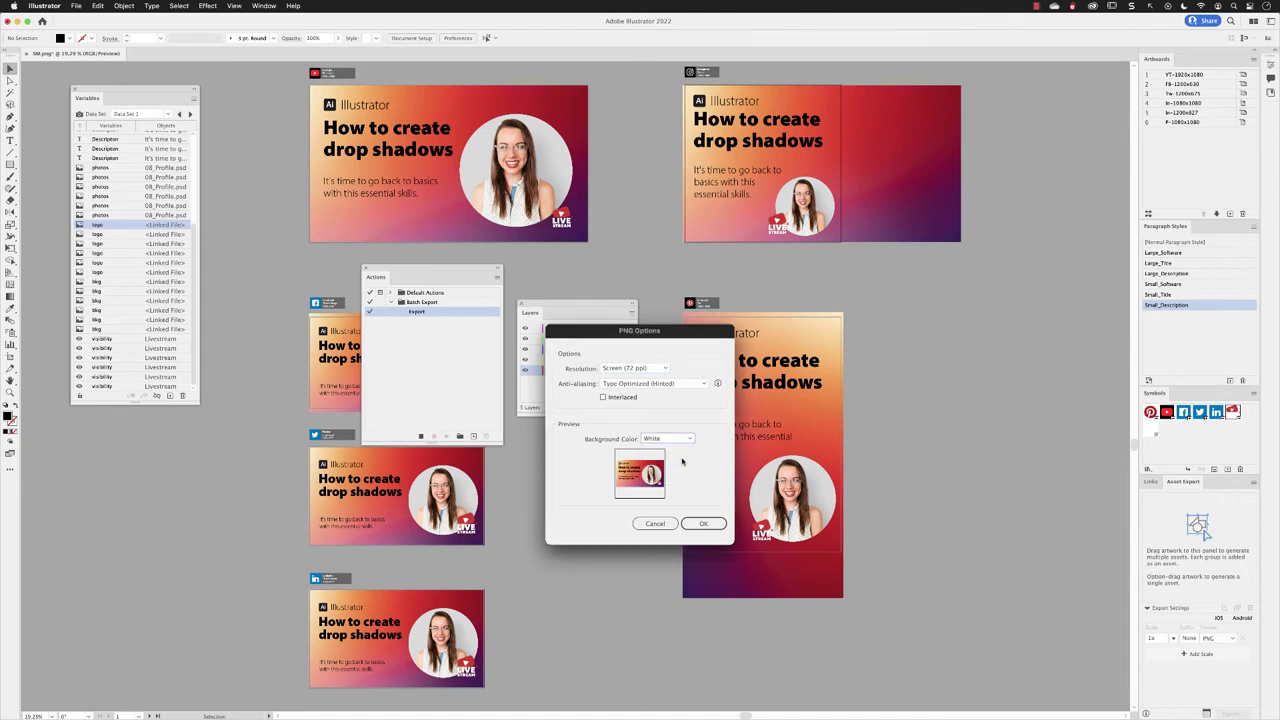
click(698, 526)
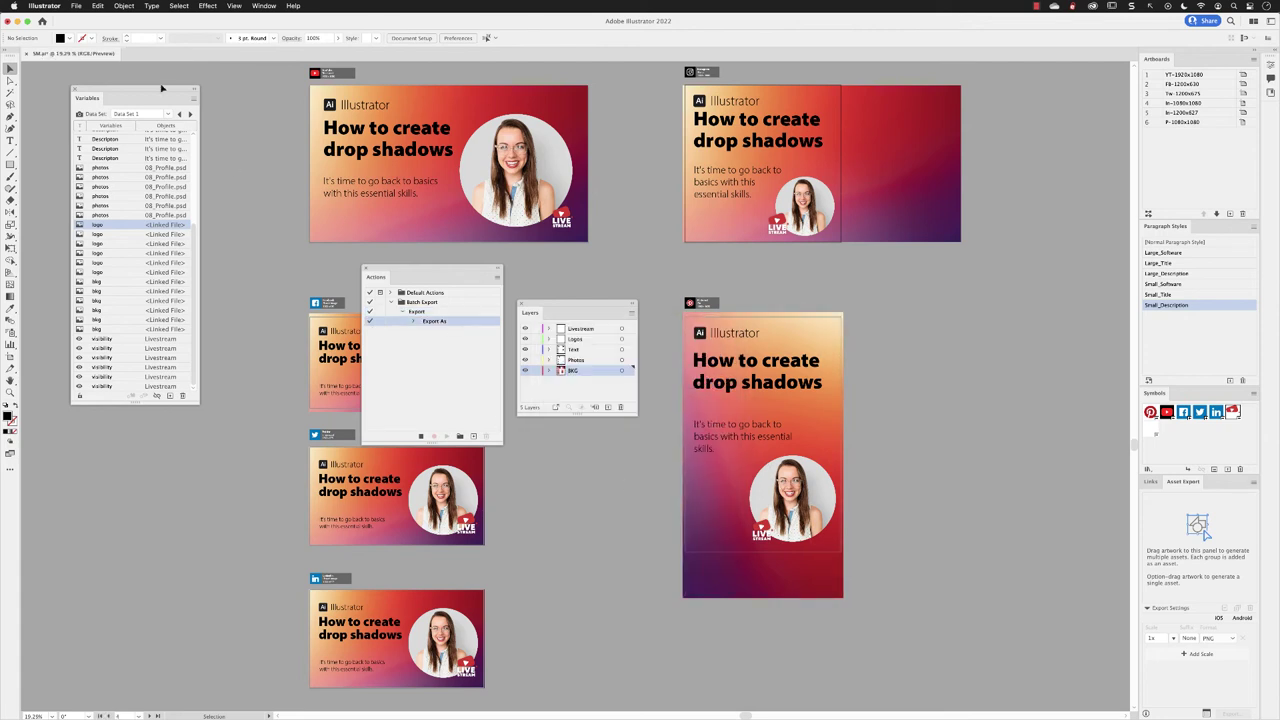
Step: Export the artboards again as JPEG at maximum quality 10
click(76, 6)
mouse_move(100, 207)
click(230, 218)
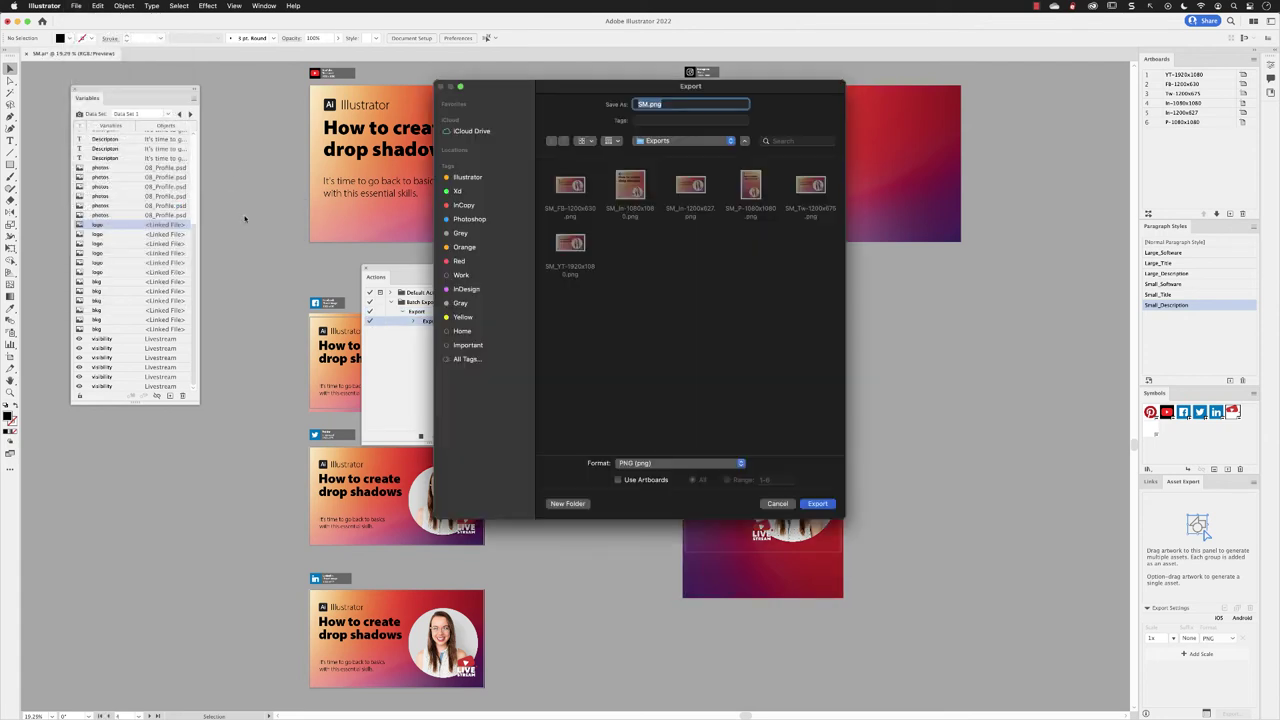
click(660, 464)
click(638, 530)
click(817, 503)
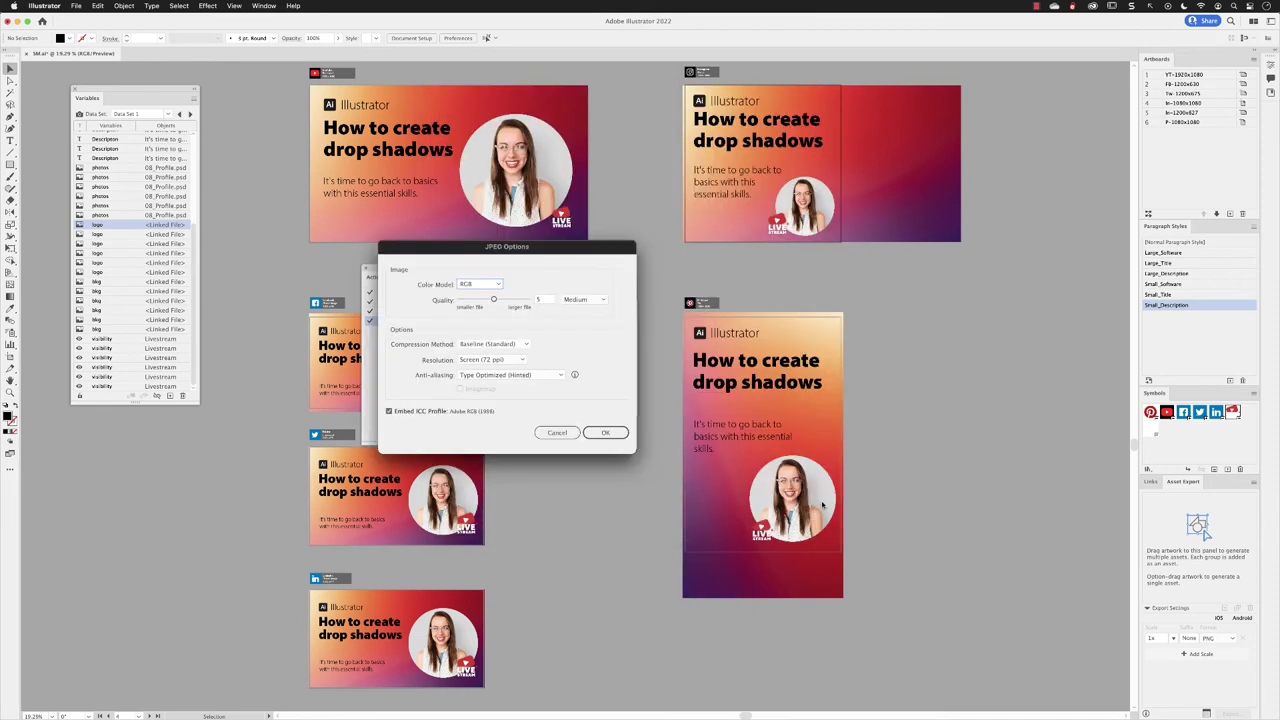
drag(494, 301, 528, 301)
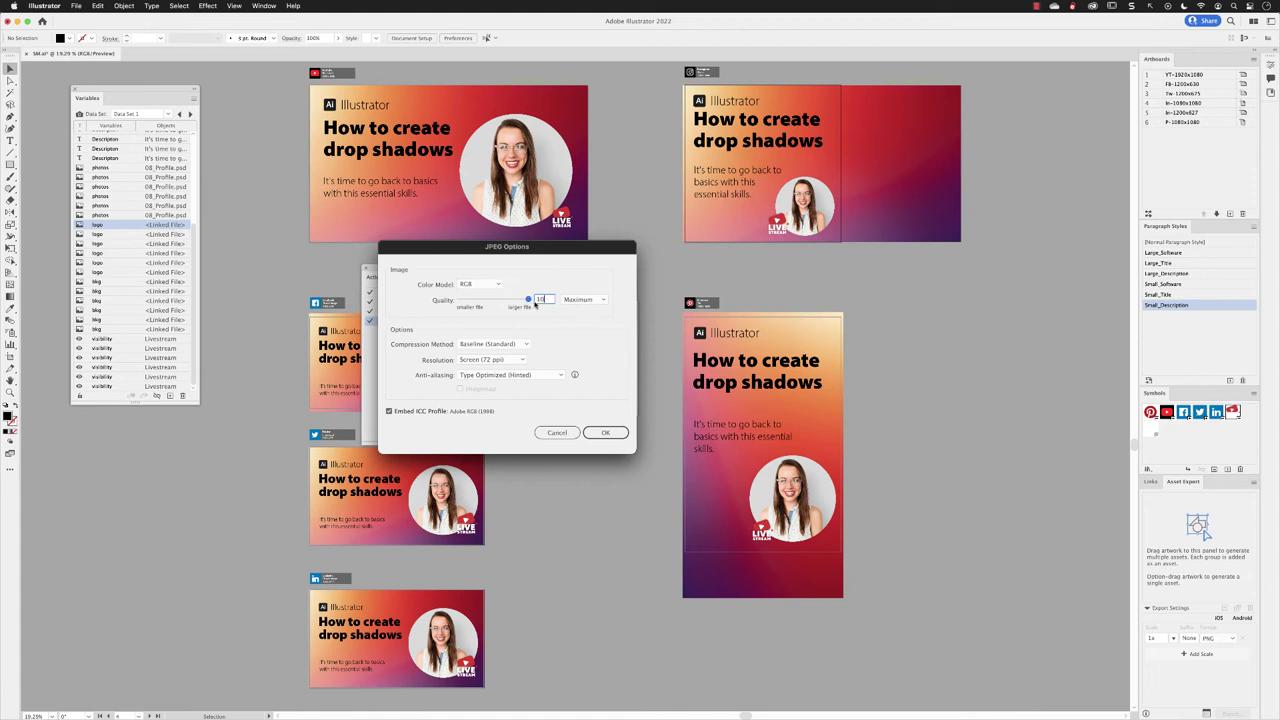
click(606, 433)
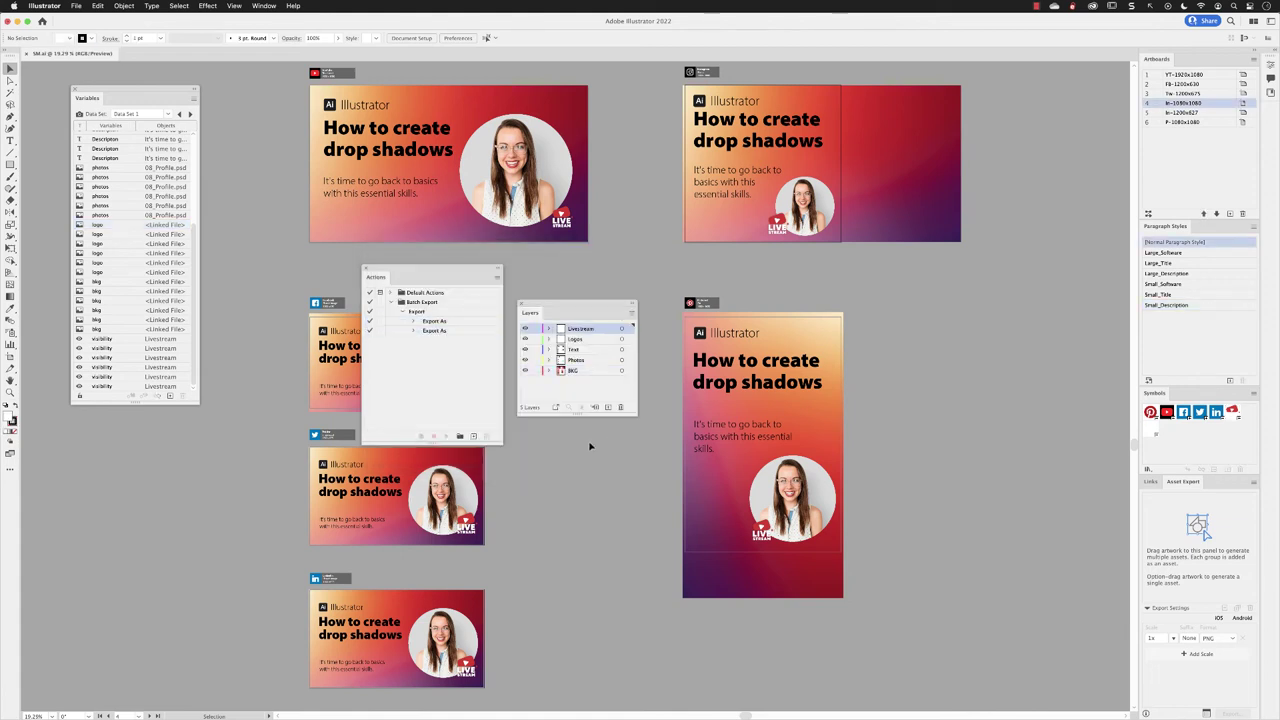
Step: Batch-run the Export action with Data Sets as the source, naming files by data set
click(498, 279)
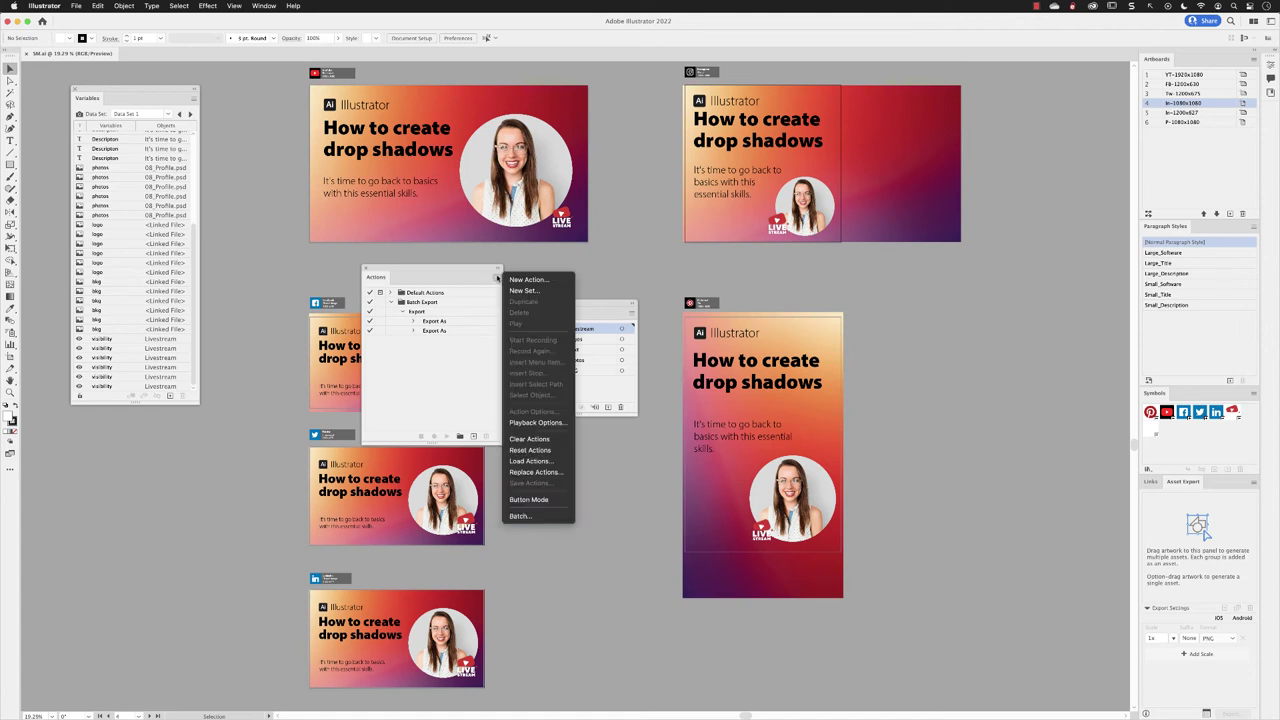
click(535, 513)
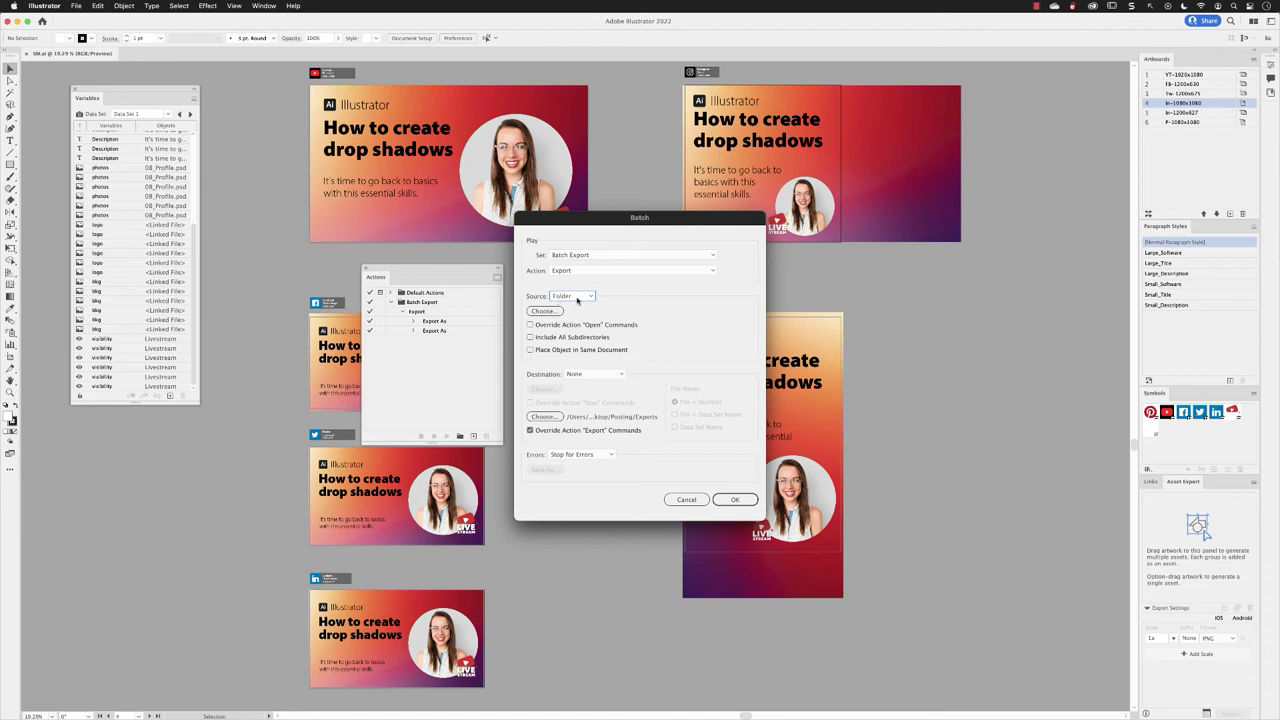
click(578, 299)
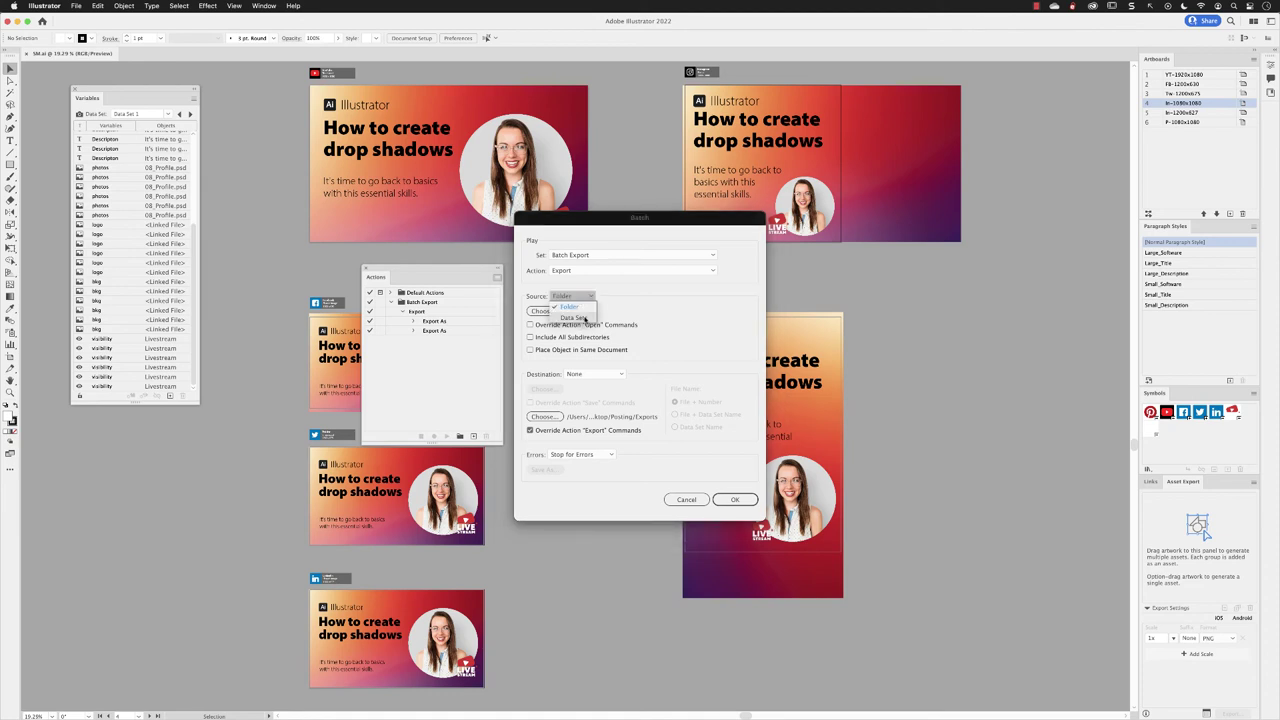
click(584, 318)
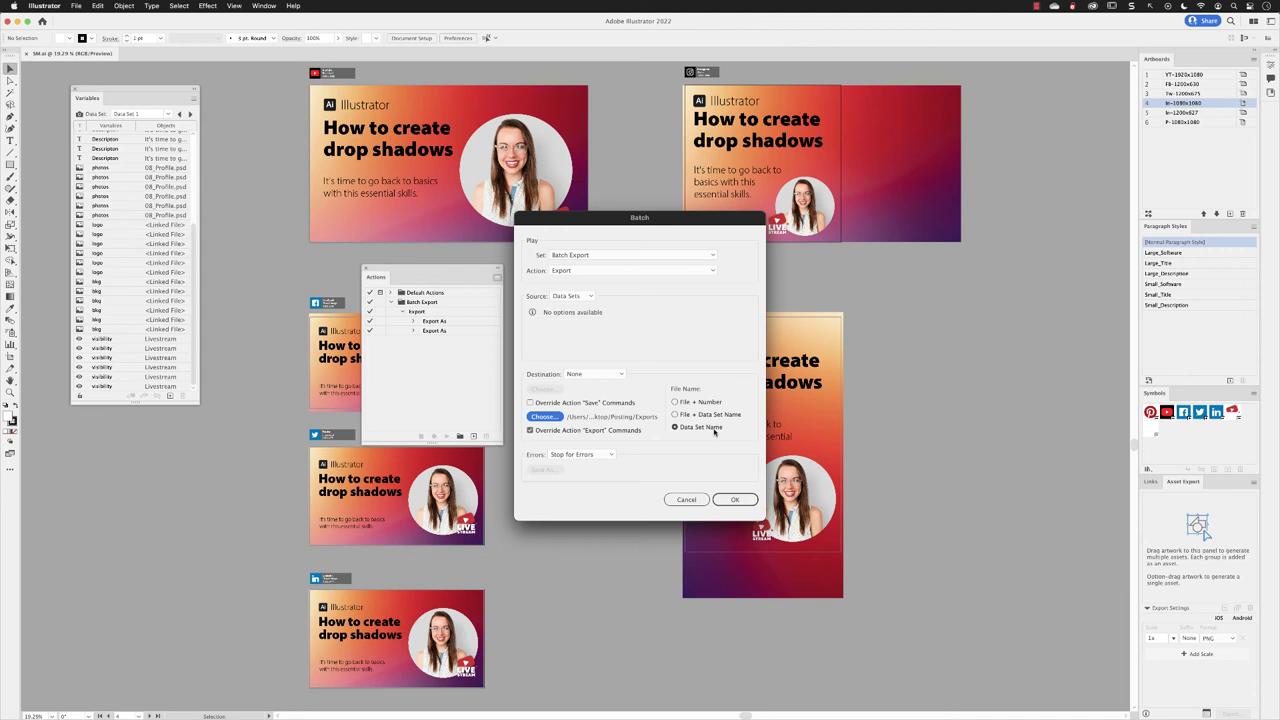
click(724, 498)
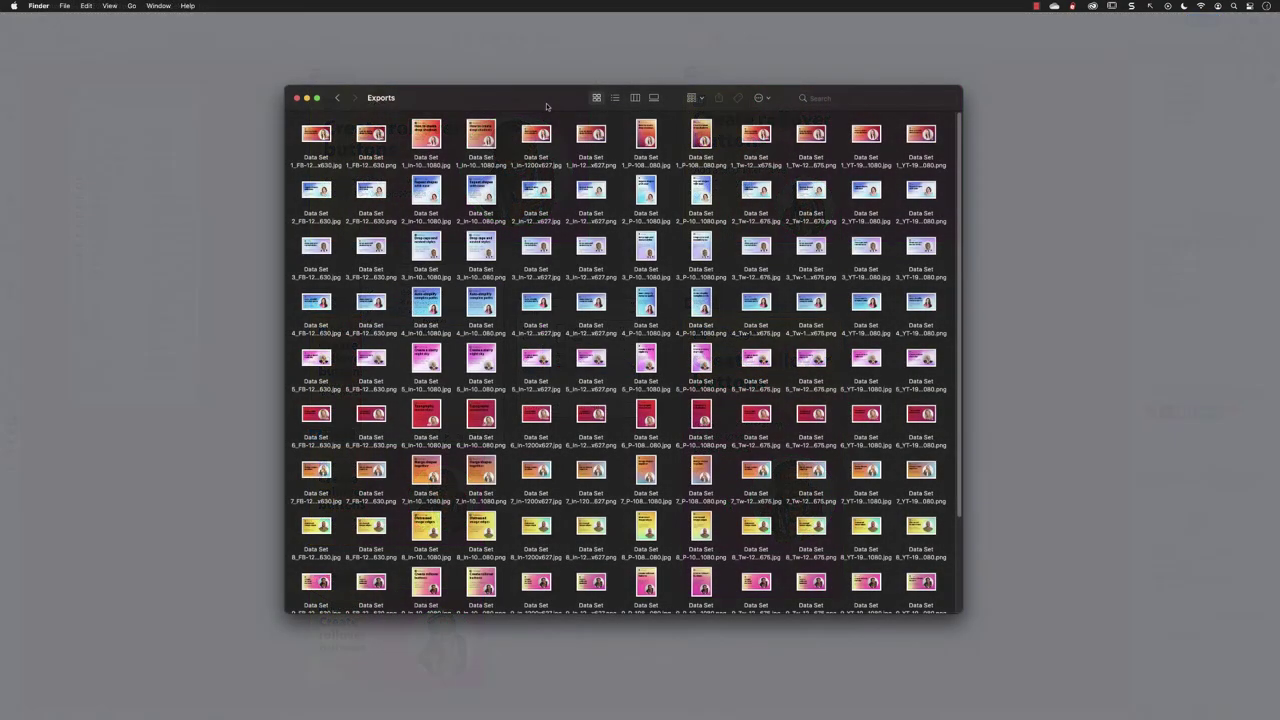
Step: Review the exported files in list view, then preview Data Set 7 in Illustrator
drag(957, 170, 958, 275)
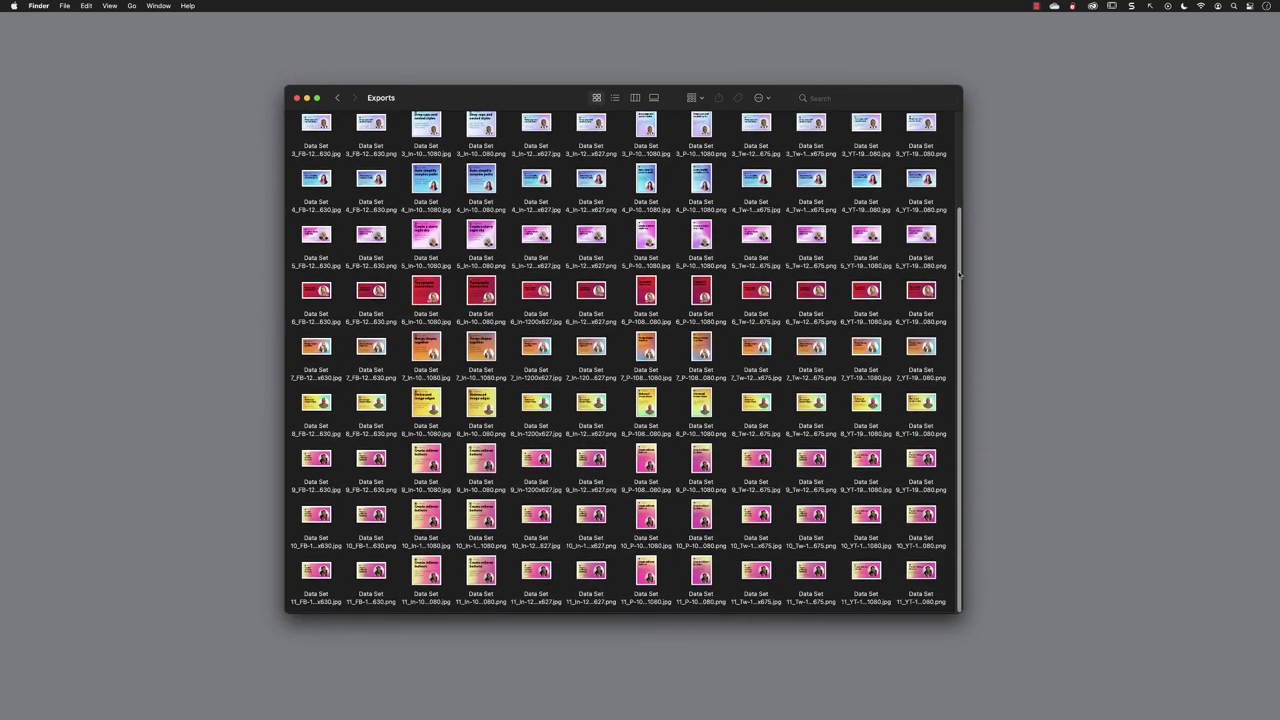
click(615, 99)
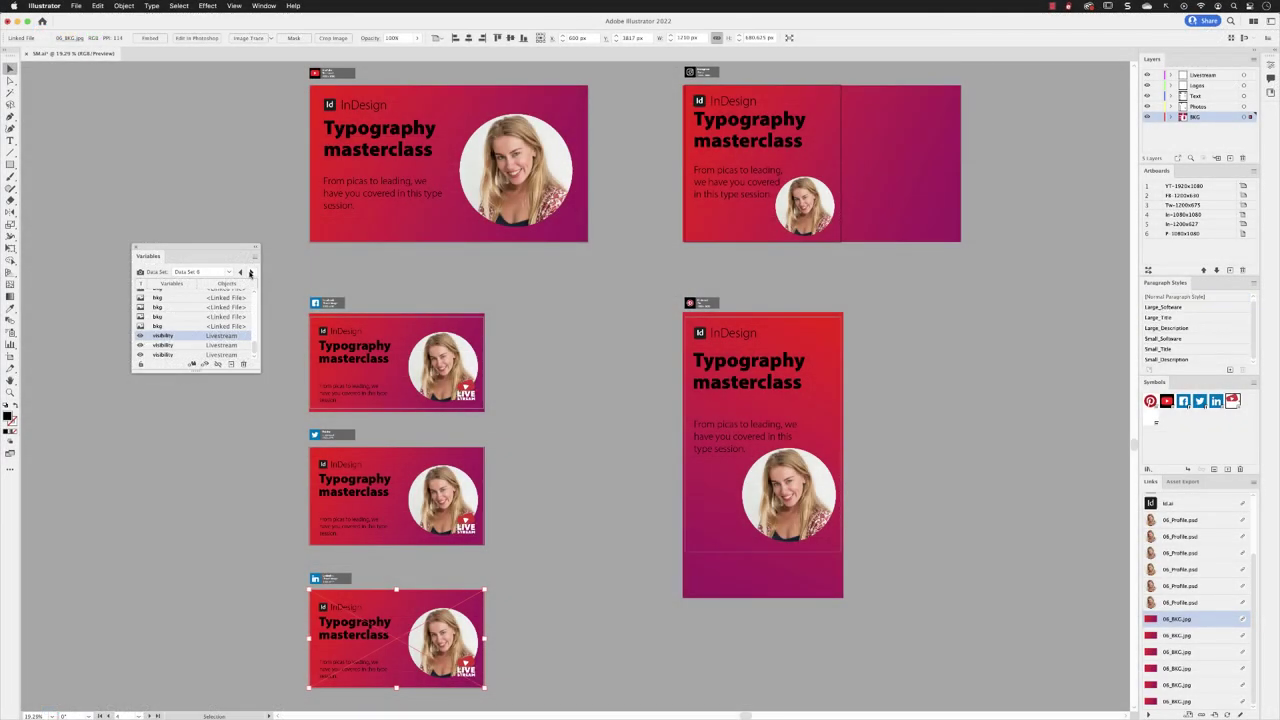
click(250, 272)
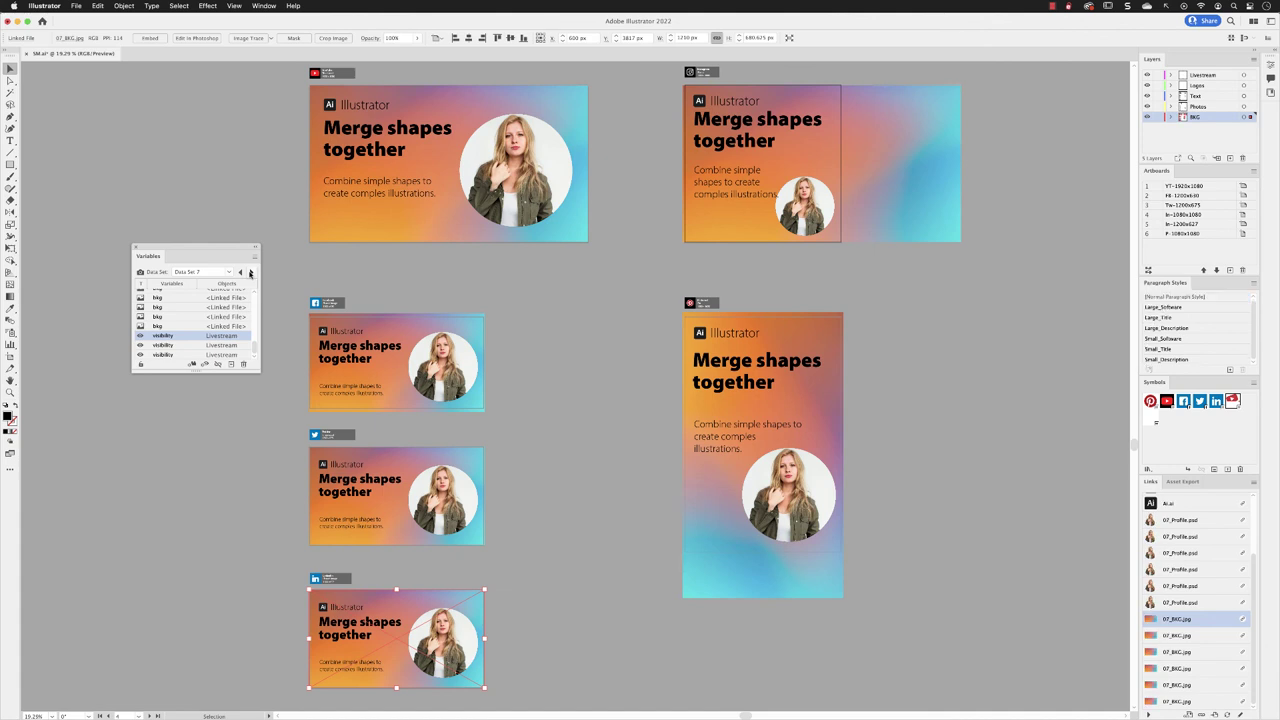
Step: Advance to Data Set 8 to preview the 'Distressed image edges' post
click(250, 272)
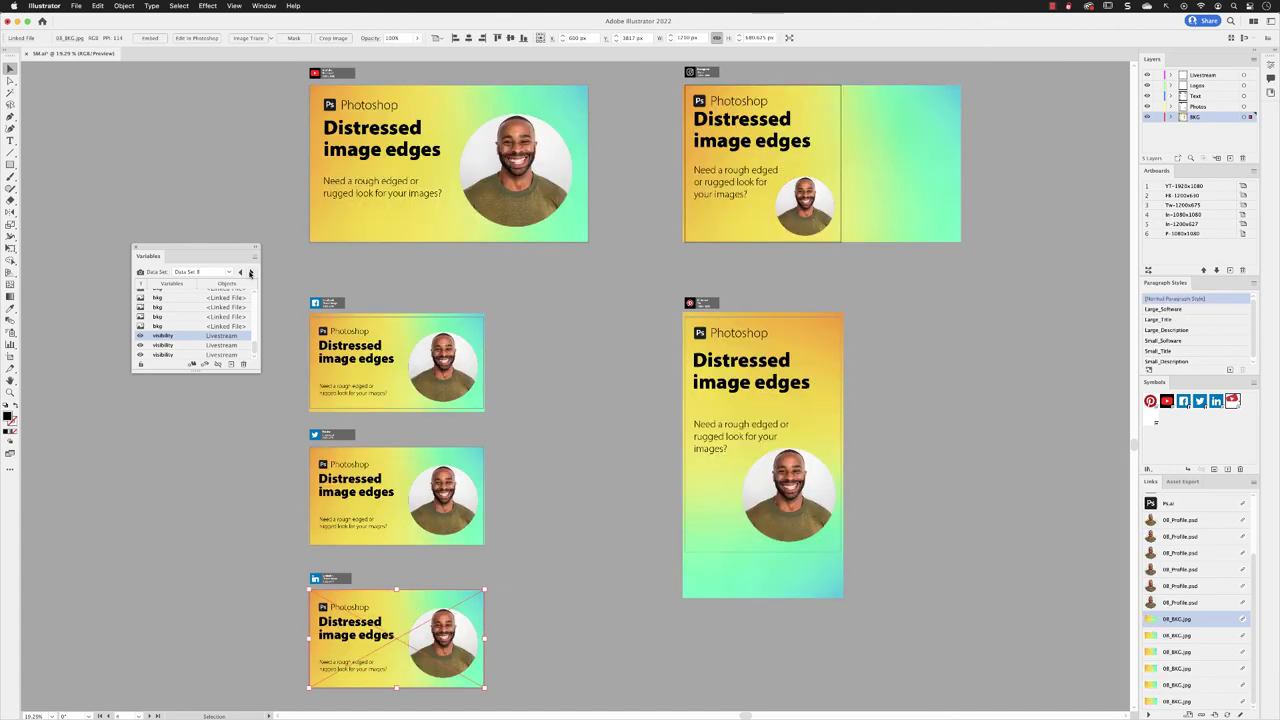